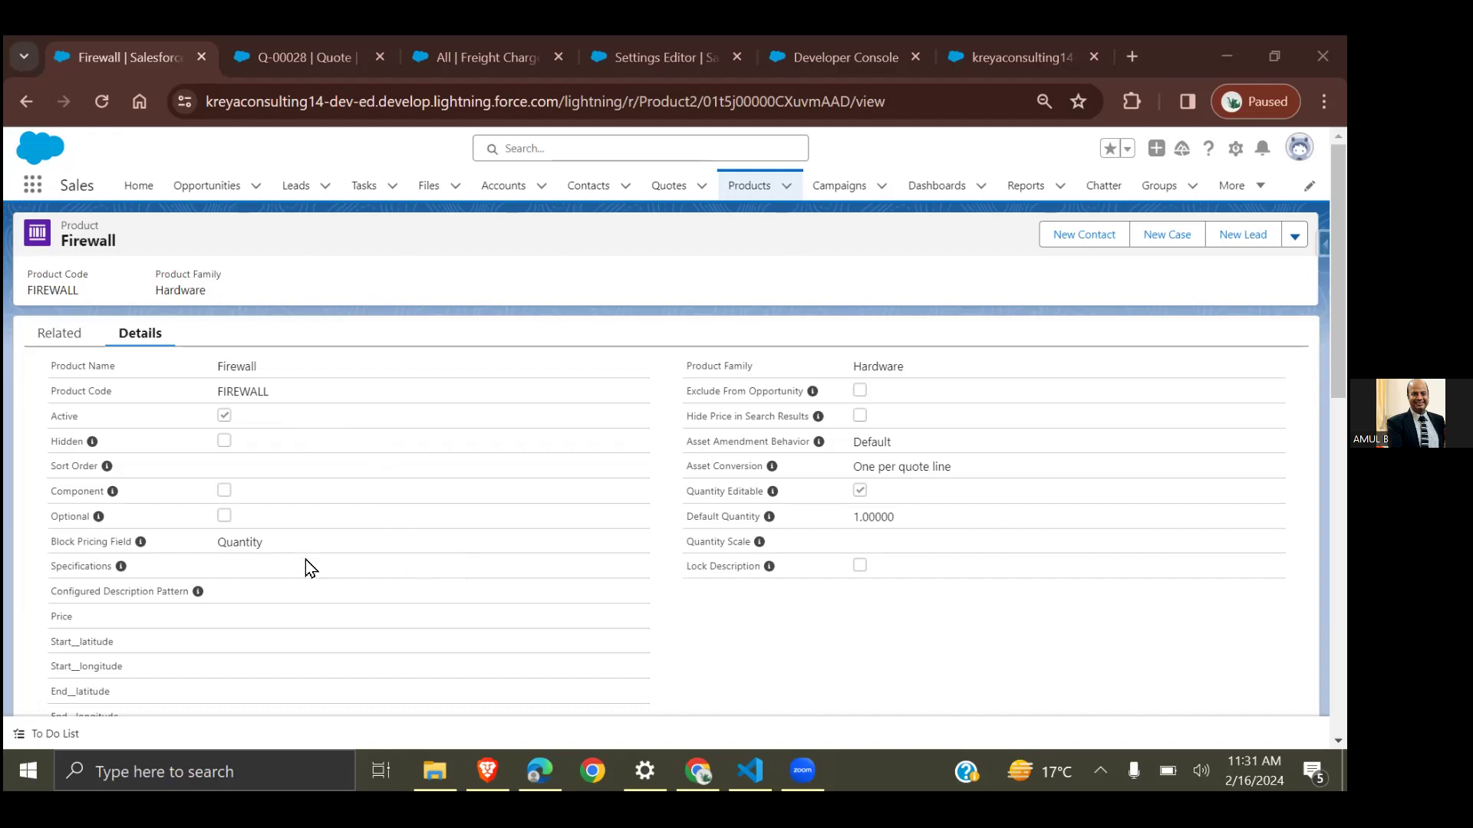
Review Firewall's details, then view its related lists: one Freight feature (Min Options 1) and one option.
scroll(81, 353, down, 6)
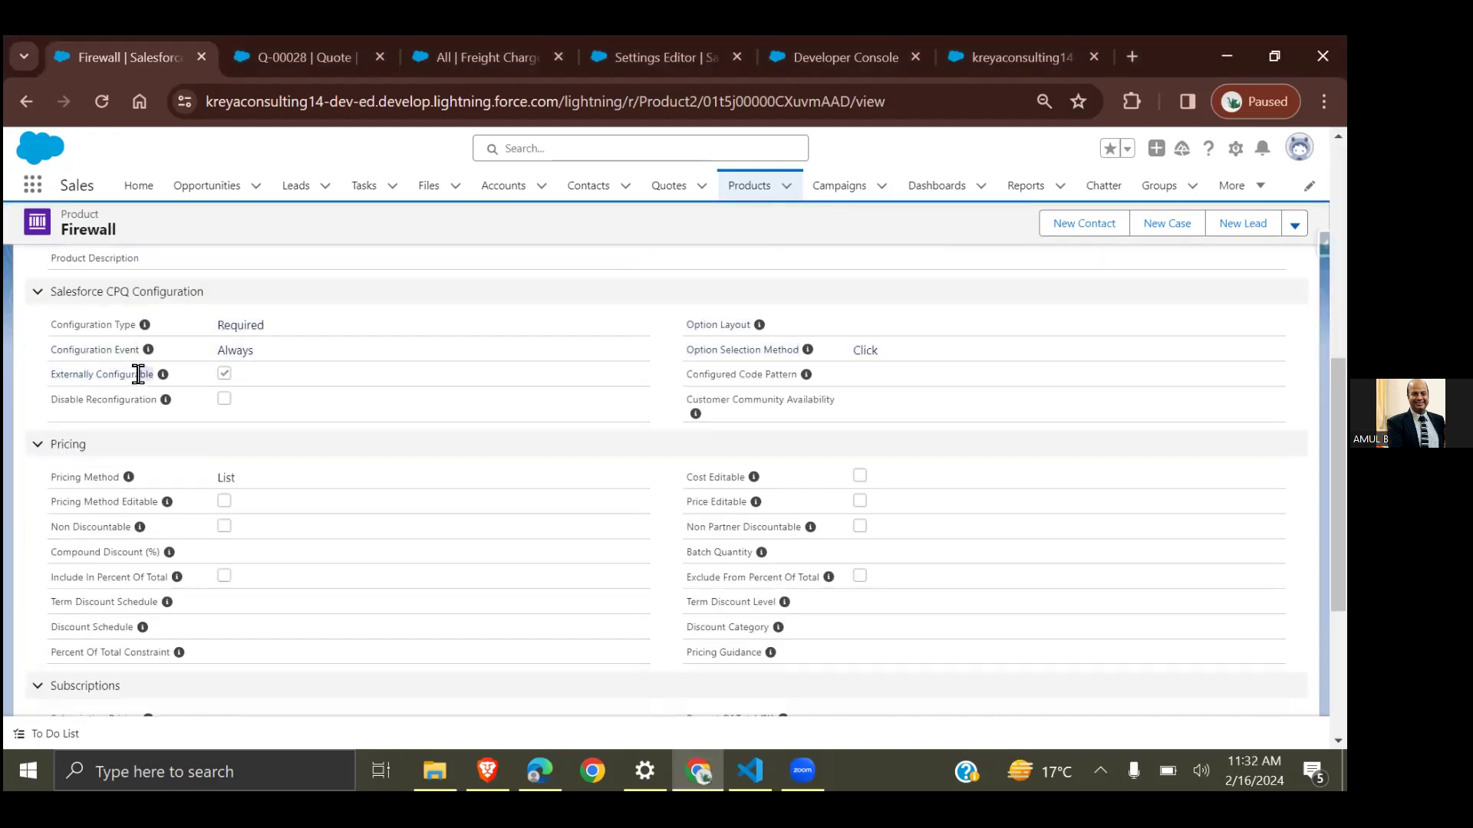
click(109, 374)
scroll(474, 361, up, 2)
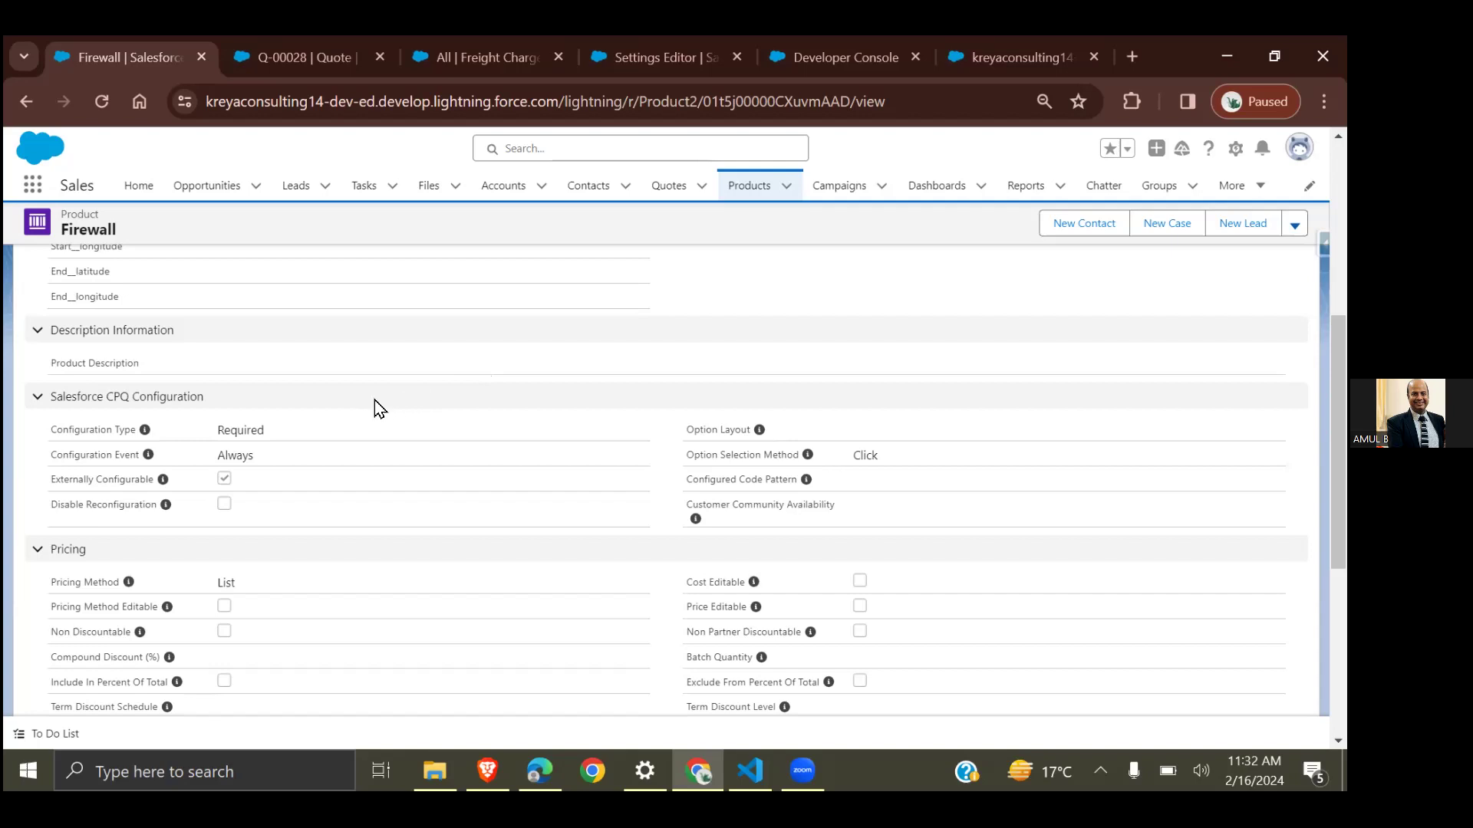
scroll(62, 335, up, 7)
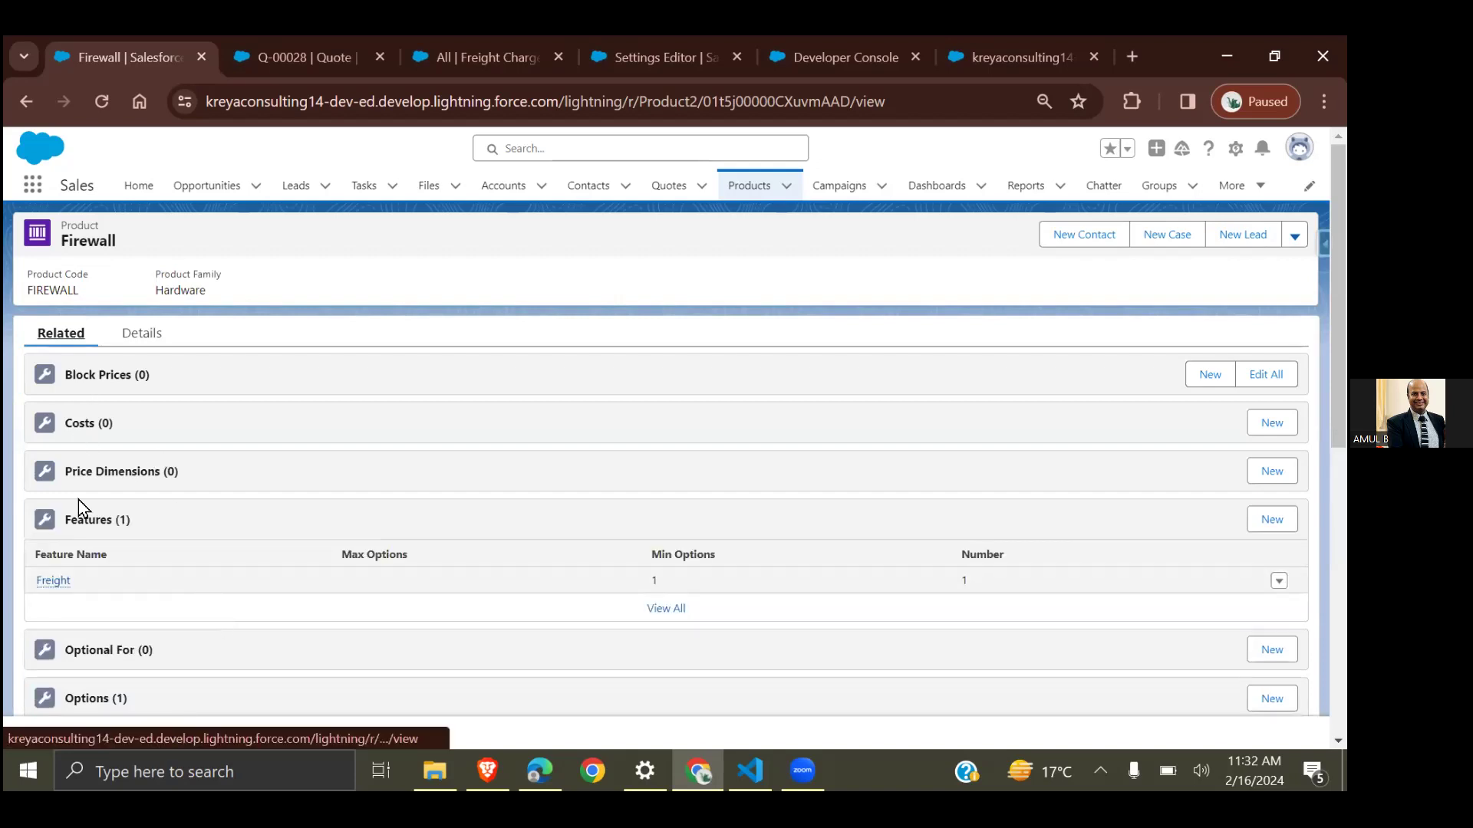
Open product option PO-000007, which links Freight under Firewall's Freight feature.
scroll(94, 554, down, 3)
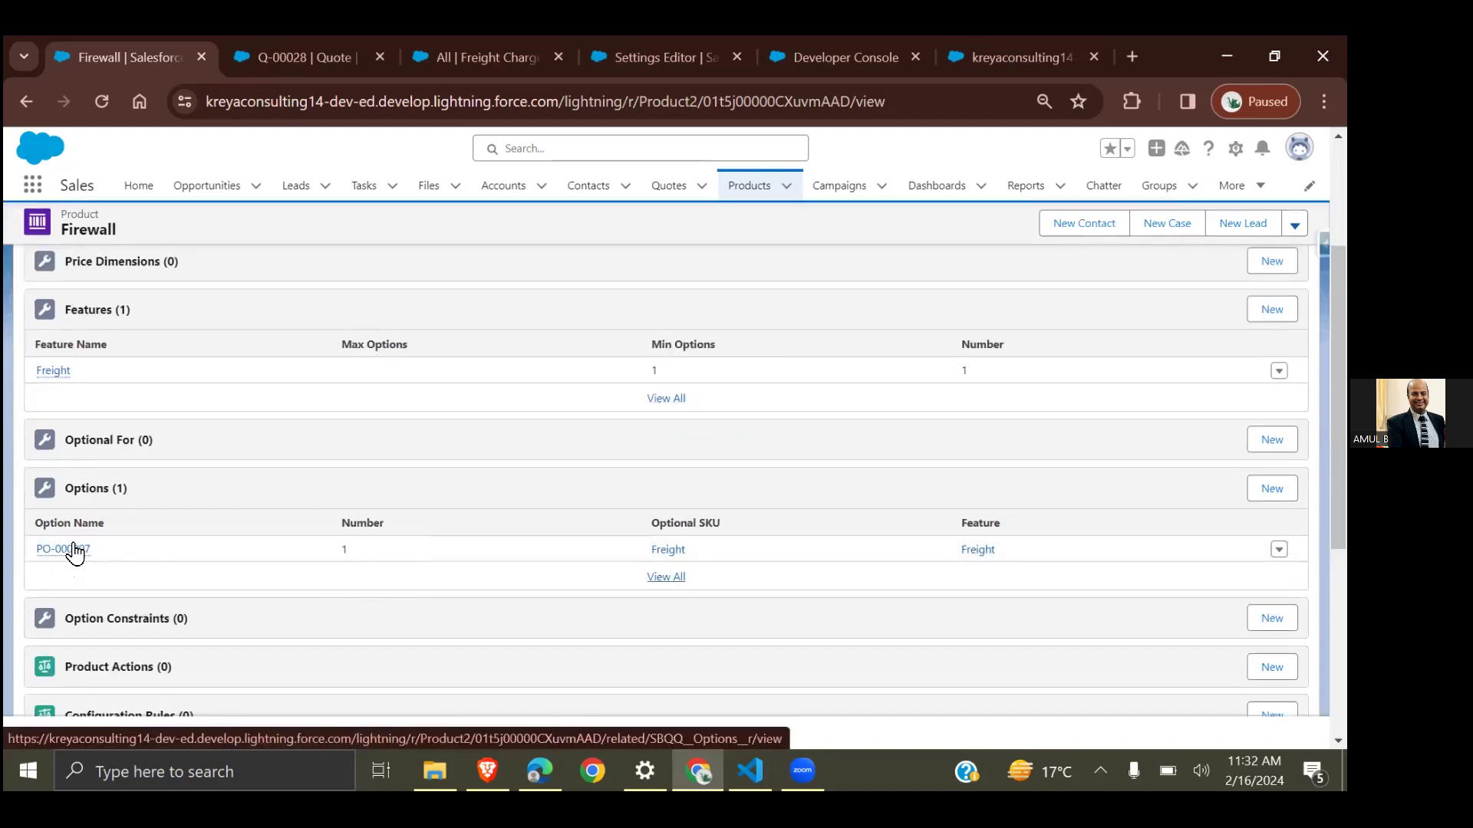
click(73, 549)
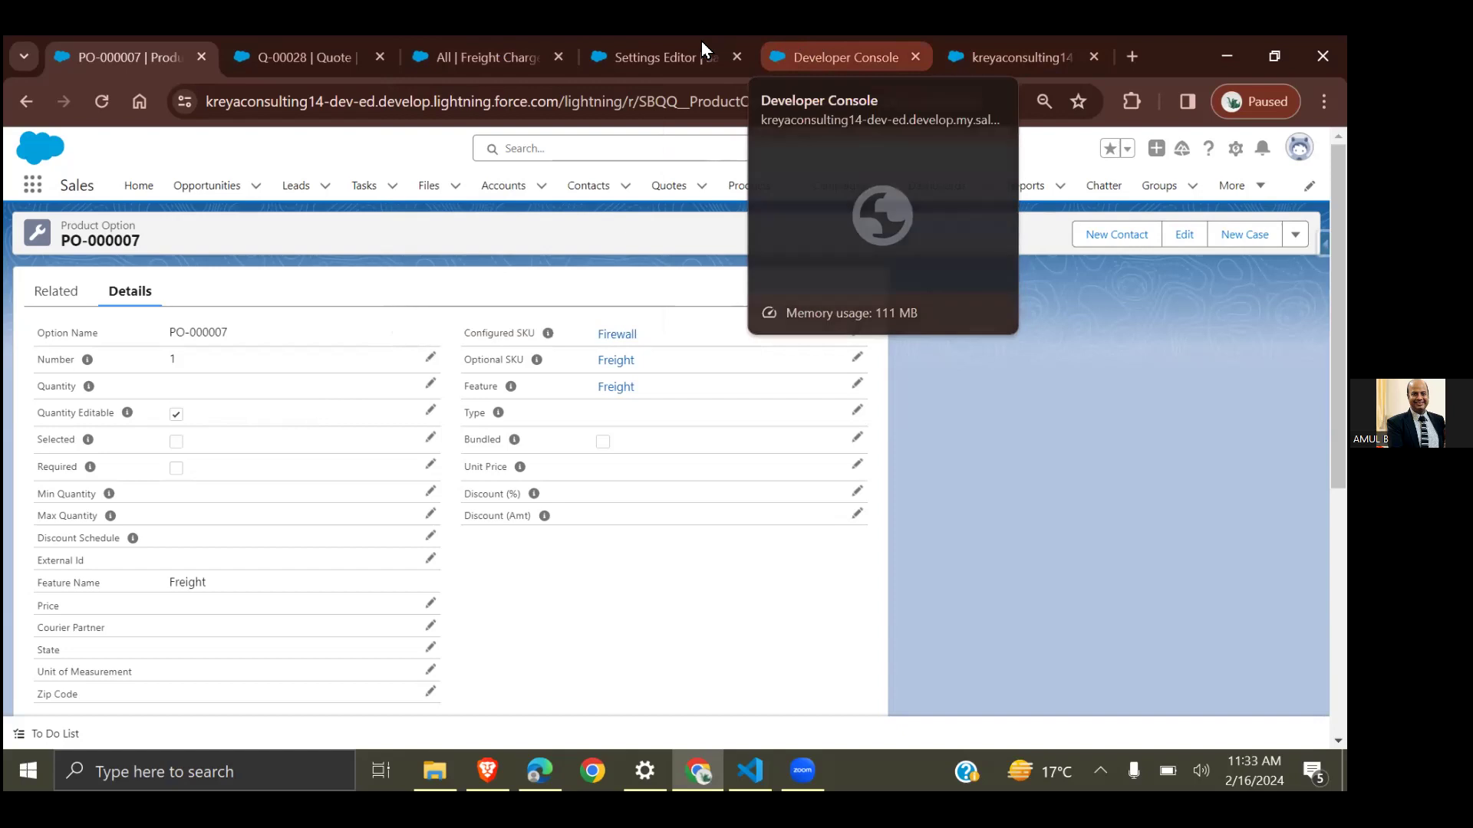
In the CPQ Settings Editor's Additional Settings, highlight the filled External Configurator URL.
click(705, 44)
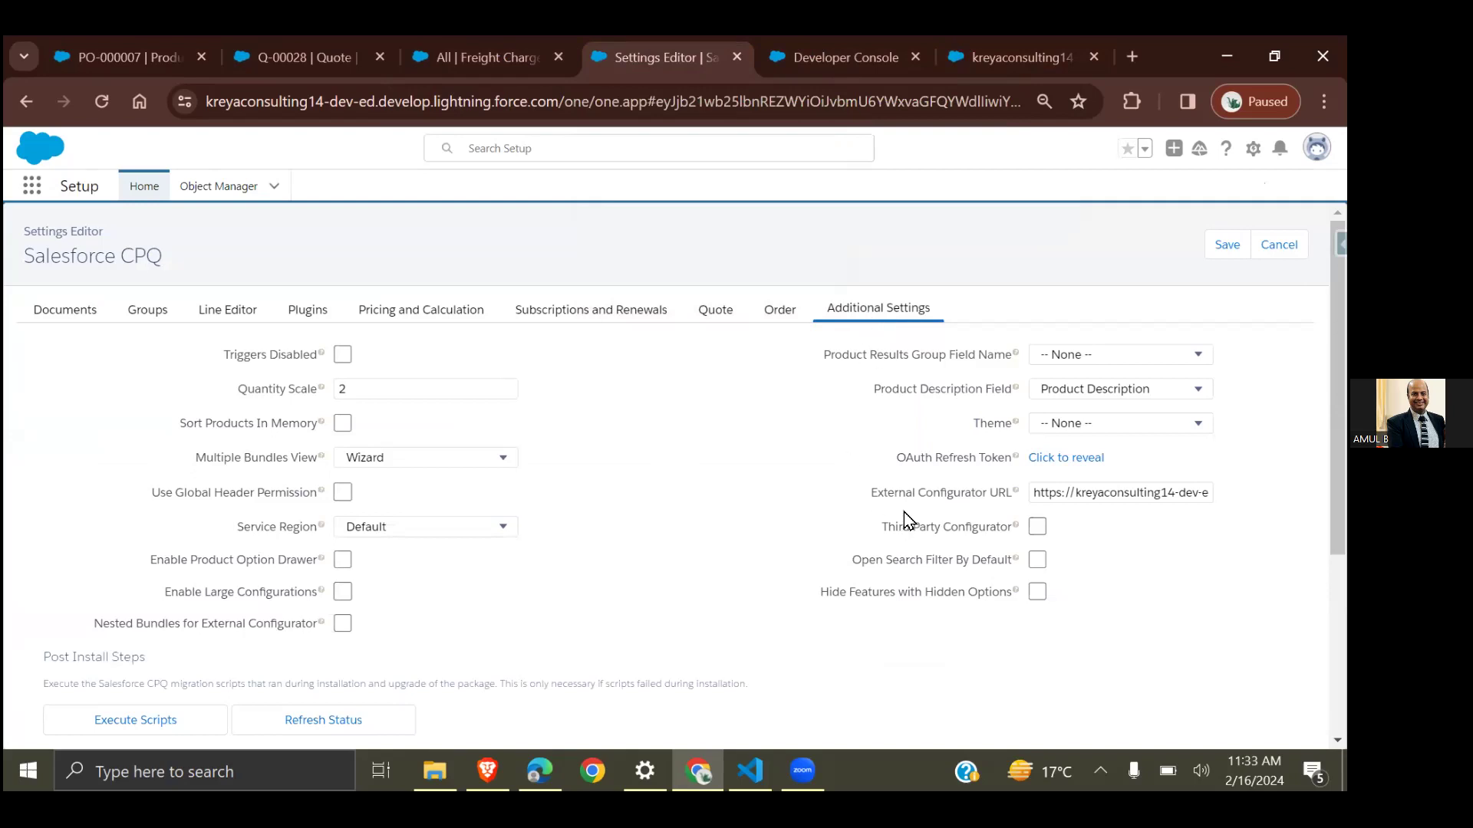
drag(866, 499, 1009, 500)
click(976, 509)
In the freight configurator page, choose state Sikkim, zip 110052, unit Kilogram and courier Ebay.
click(1020, 55)
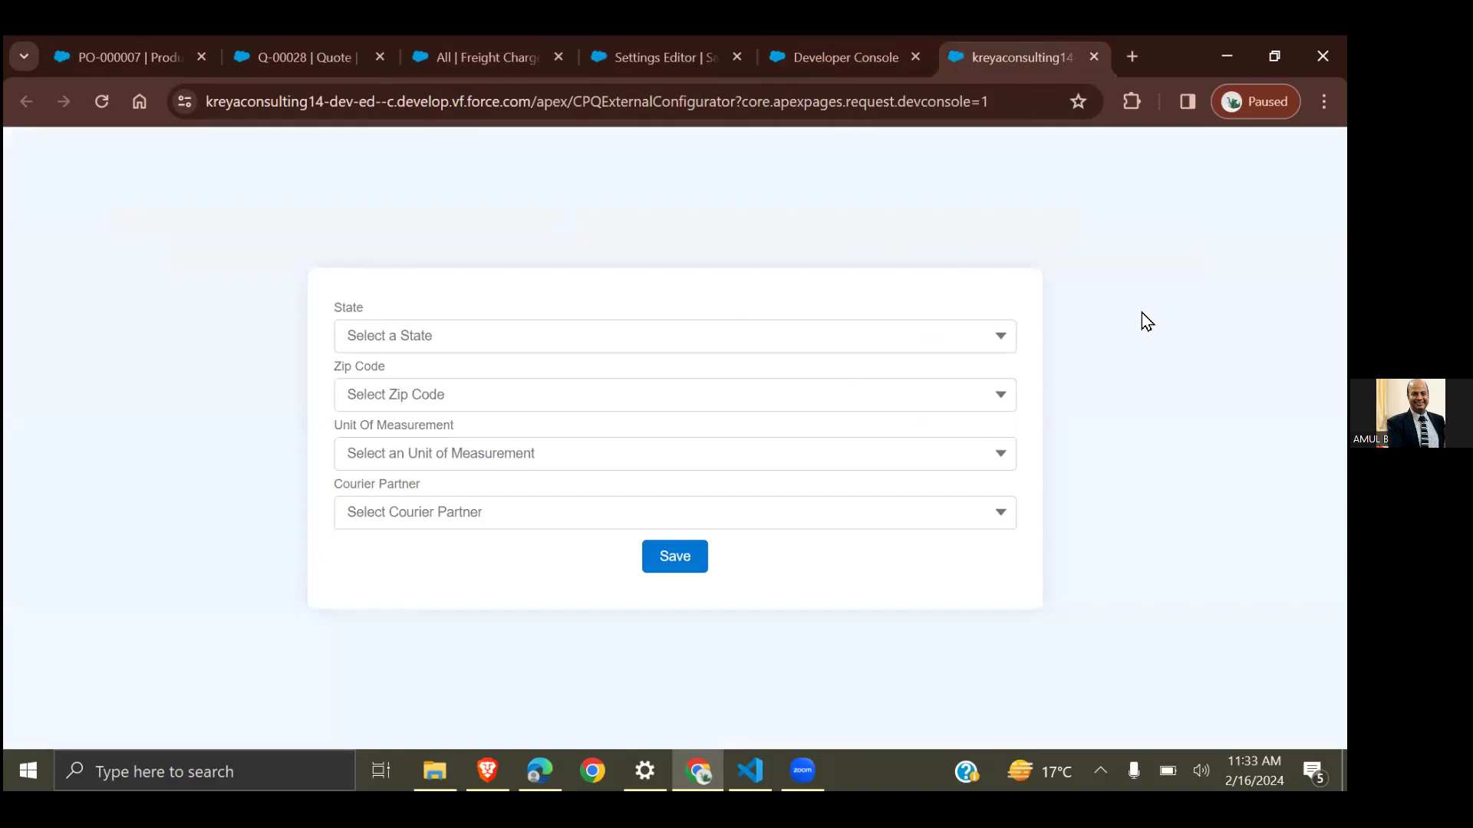
click(982, 332)
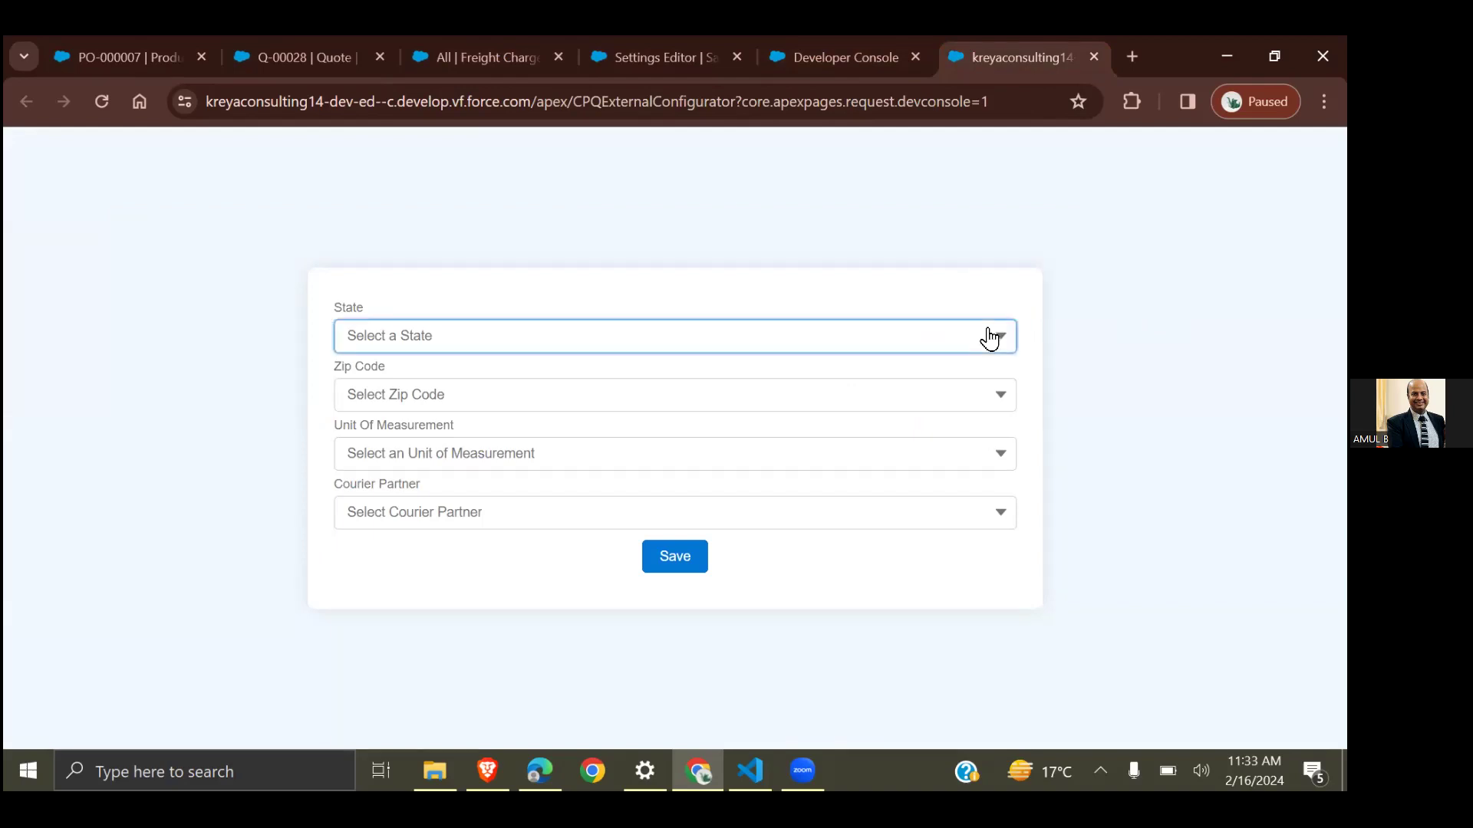
click(953, 383)
click(942, 403)
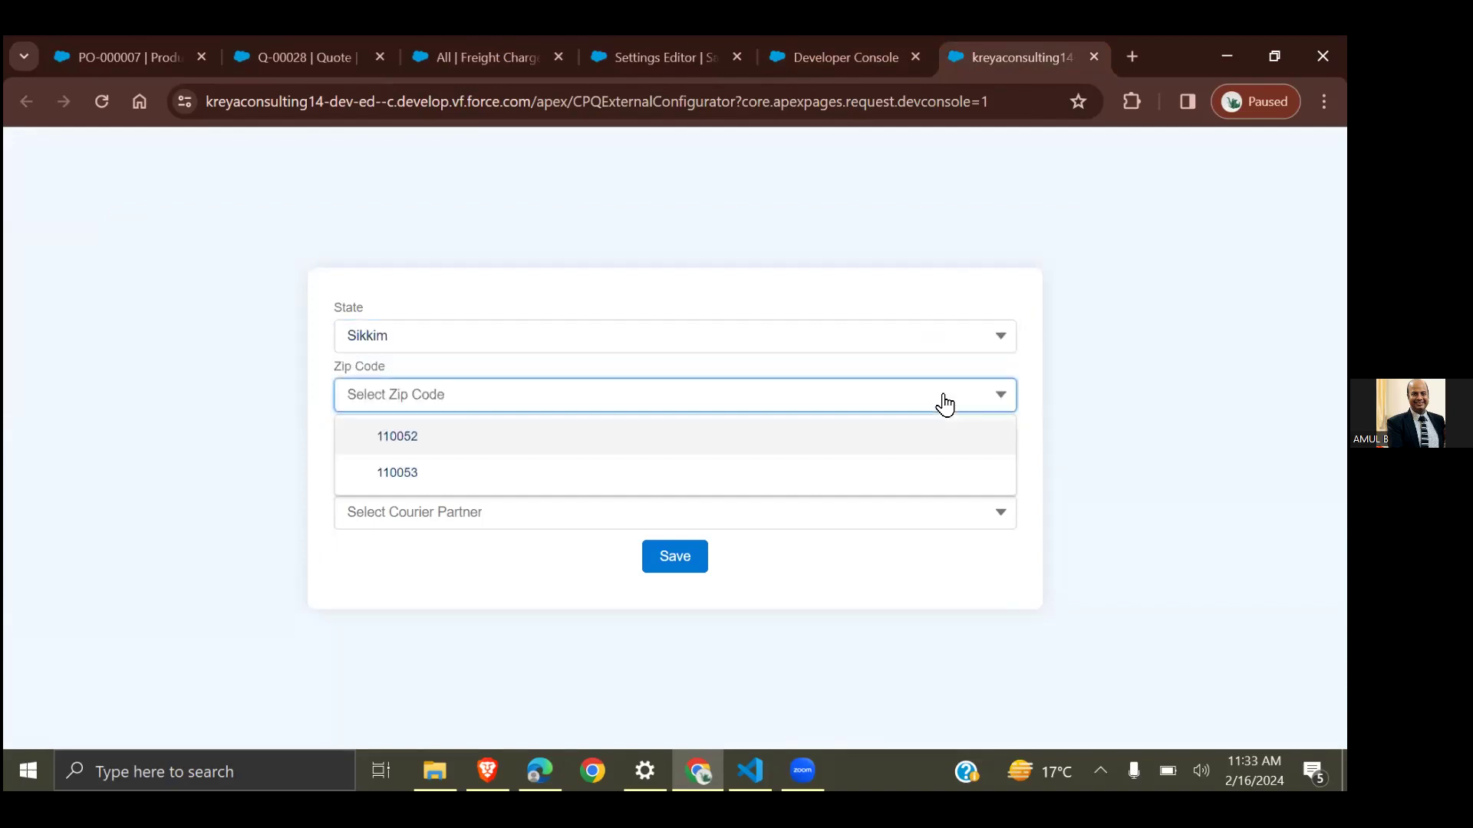
click(945, 436)
click(933, 457)
click(928, 494)
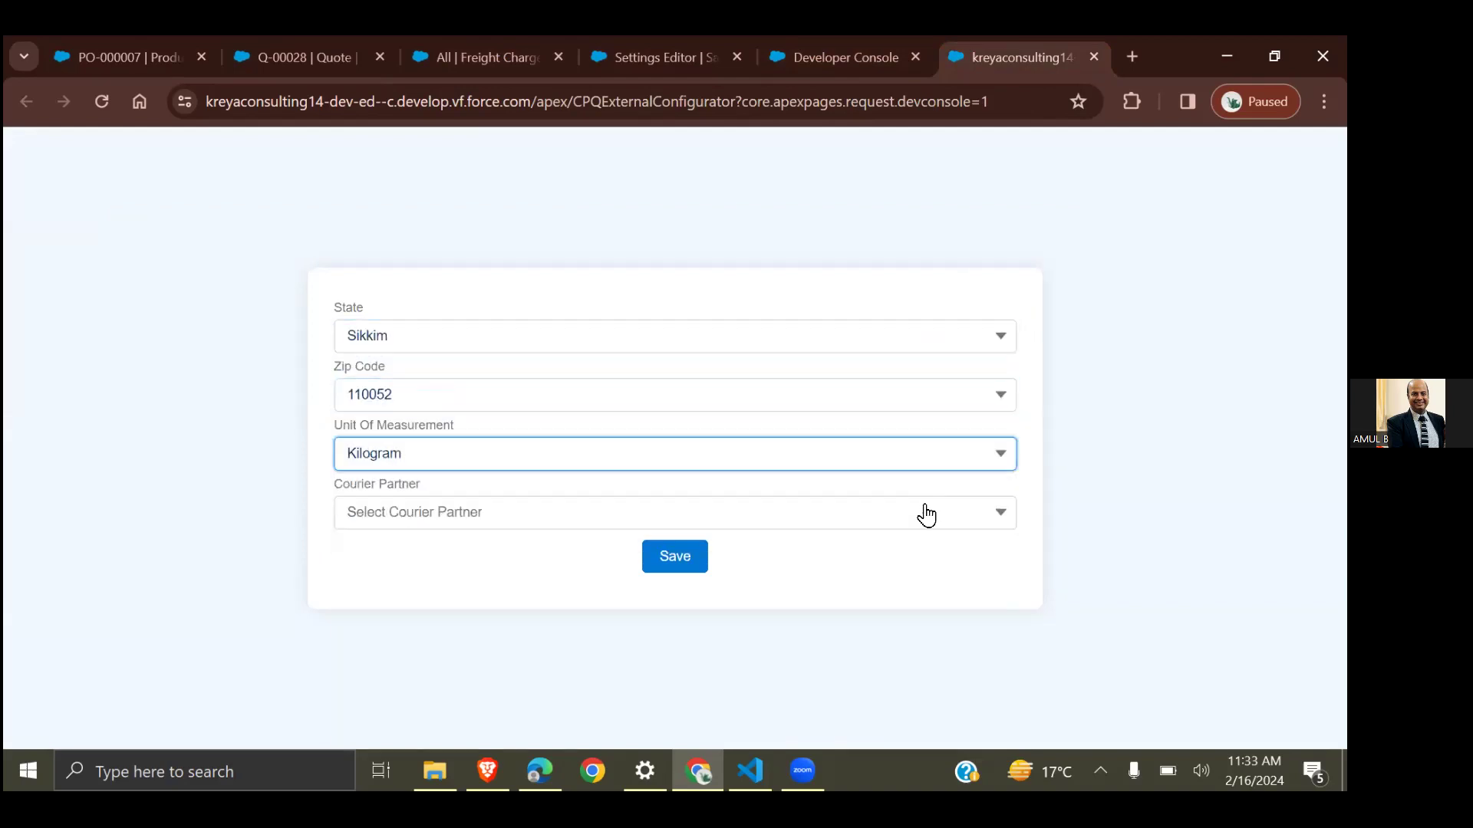
click(924, 513)
click(1053, 568)
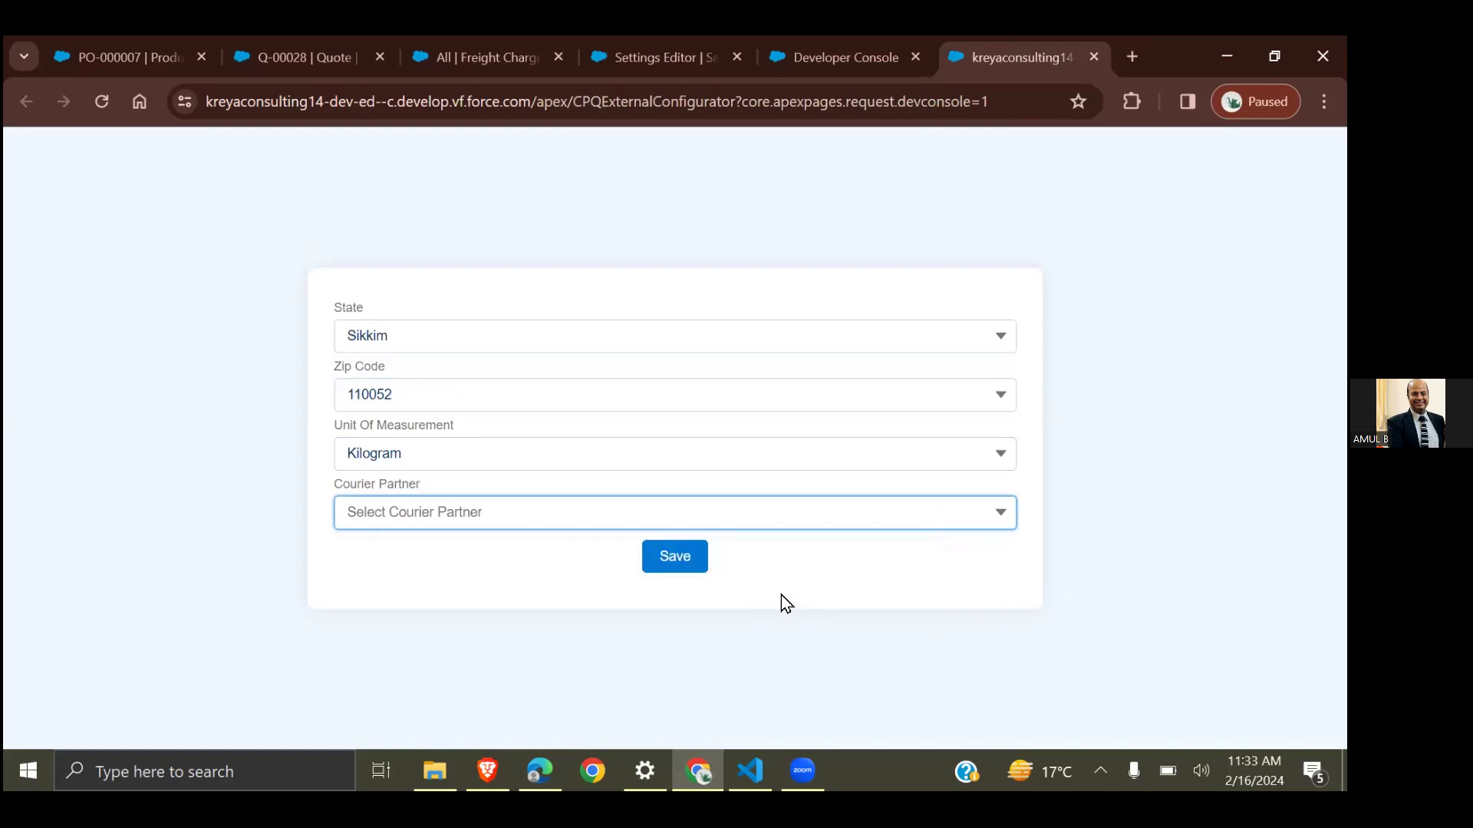
click(831, 521)
click(801, 558)
View all Freight Charges, where FC-00002 charges ₹30 for Ebay, Sikkim, Kilogram, 110052.
click(493, 45)
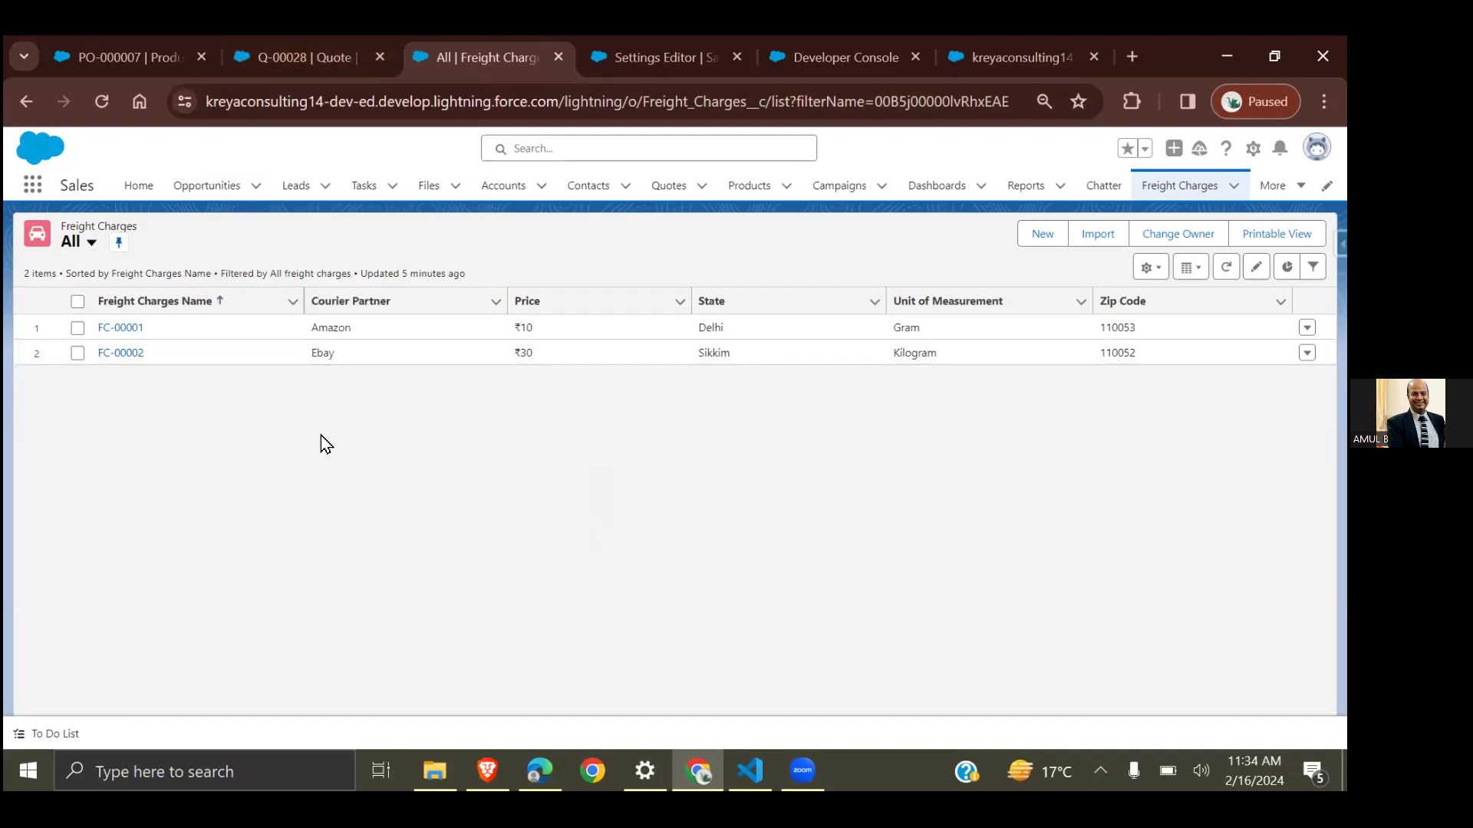
From quote Q-00028's line editor, start adding products and tick Firewall.
click(299, 43)
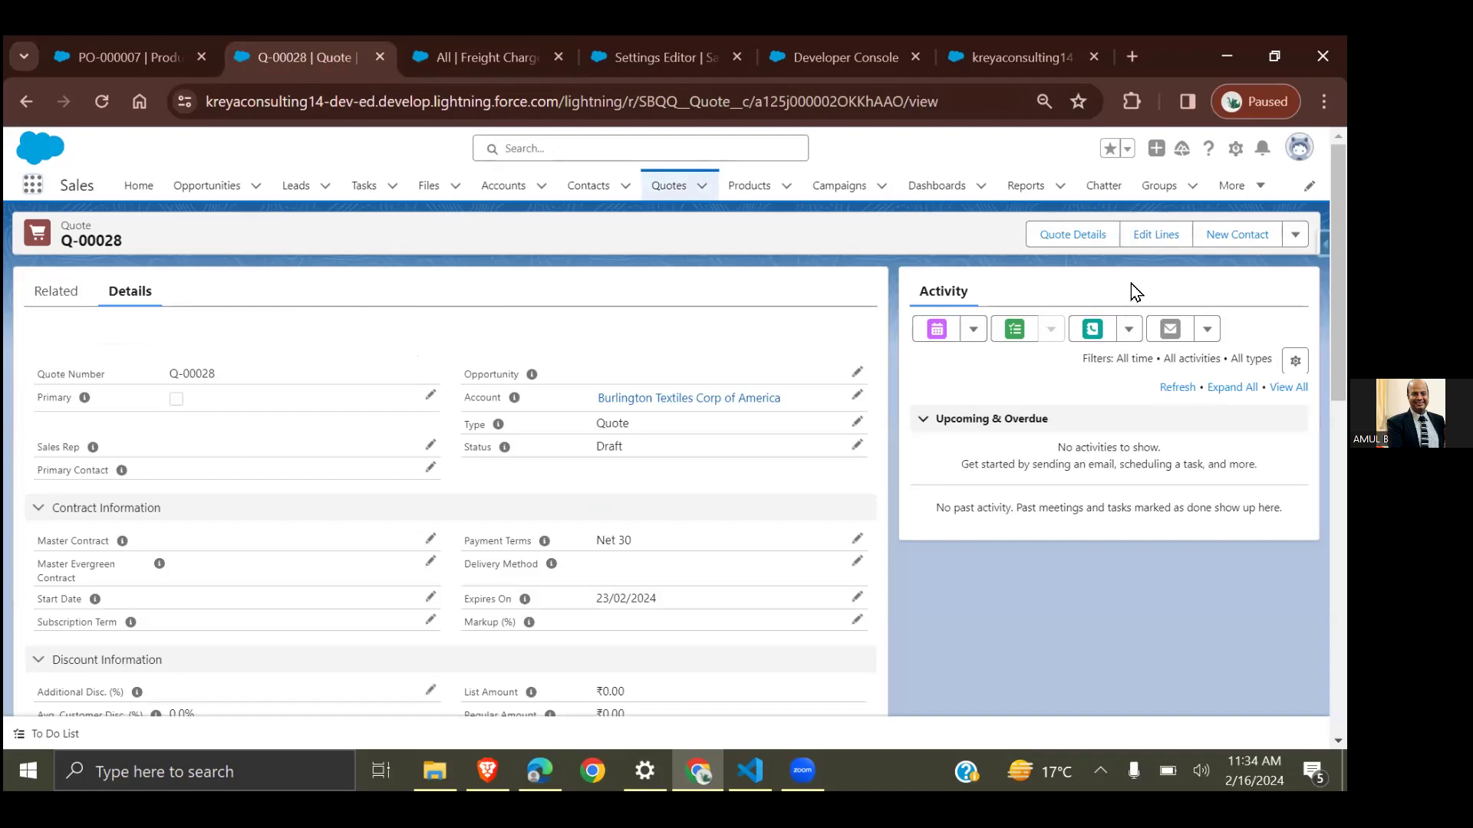
click(1150, 241)
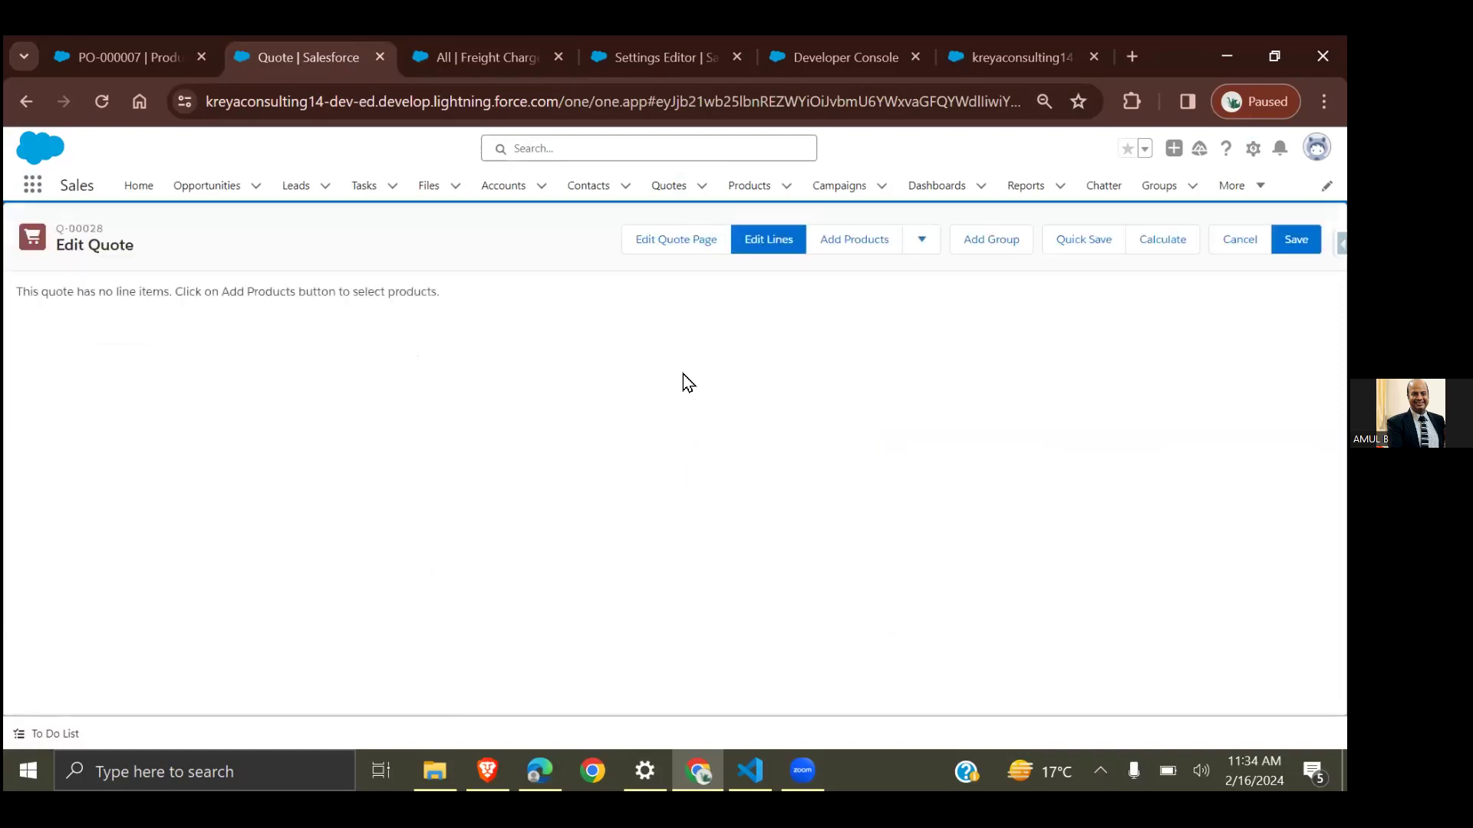
click(867, 247)
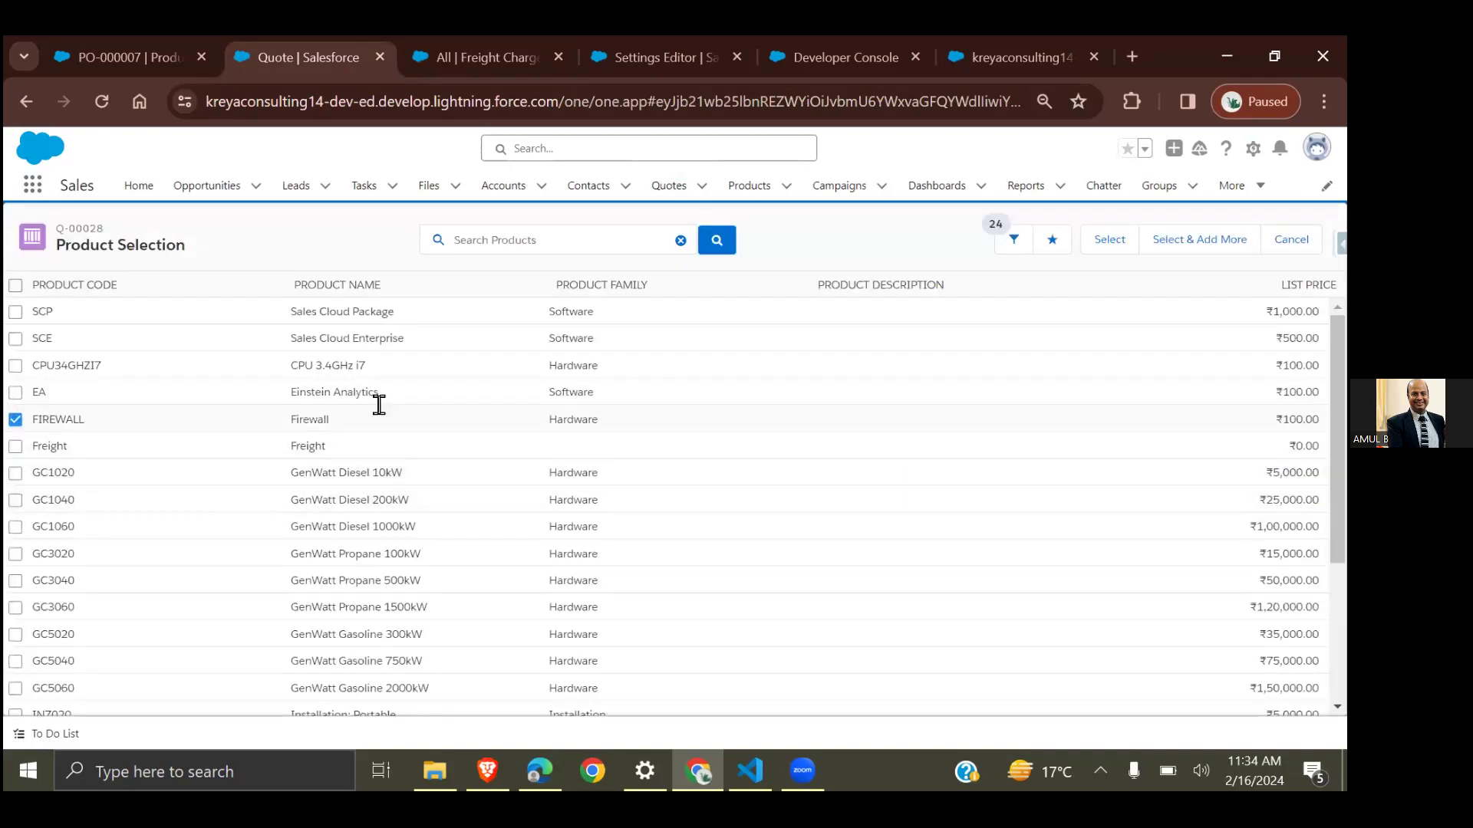
Add Firewall and set its freight to Sikkim, 110052, Kilogram and Ebay, then submit.
click(1109, 240)
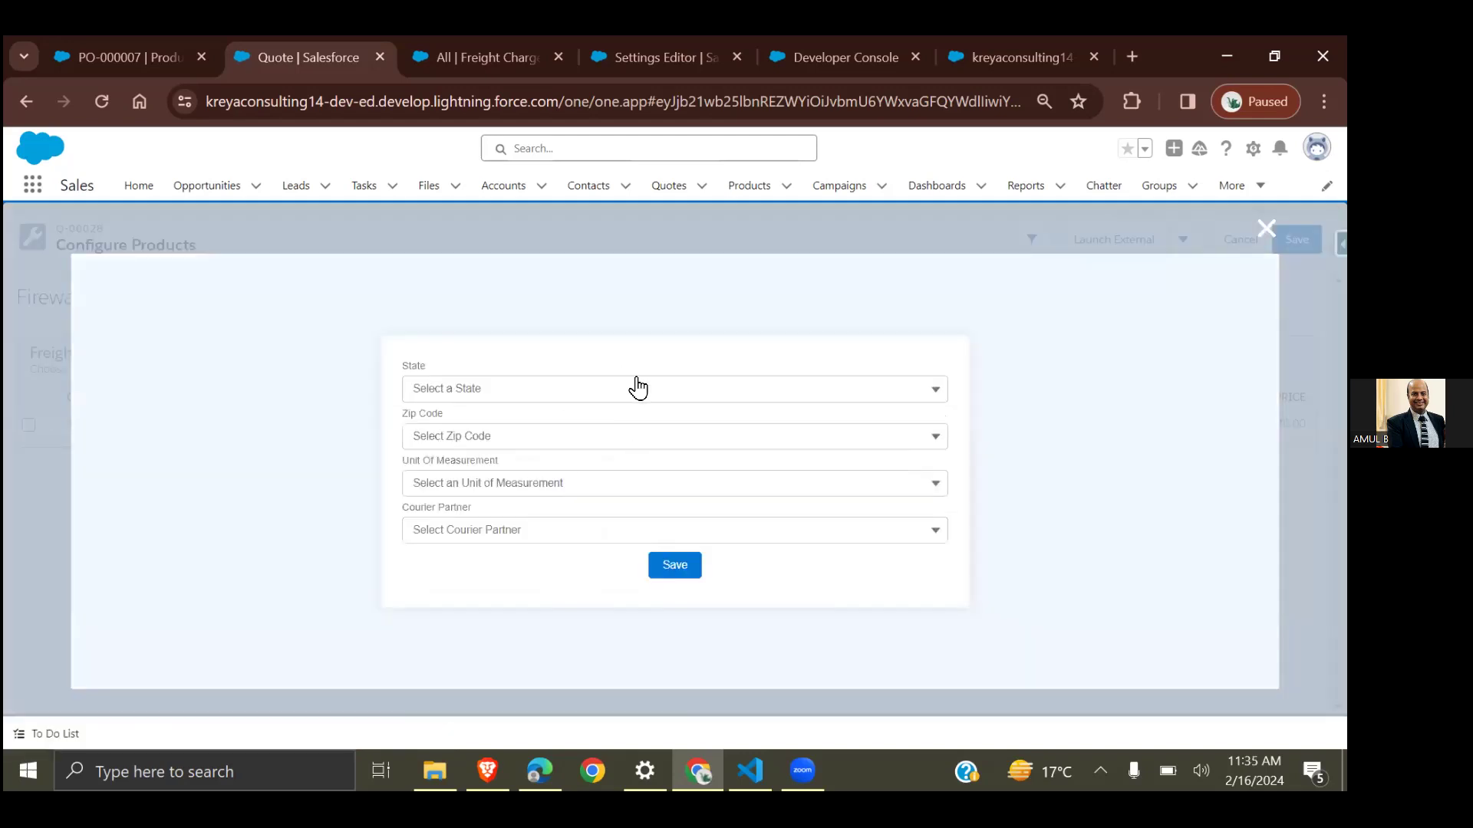
click(705, 398)
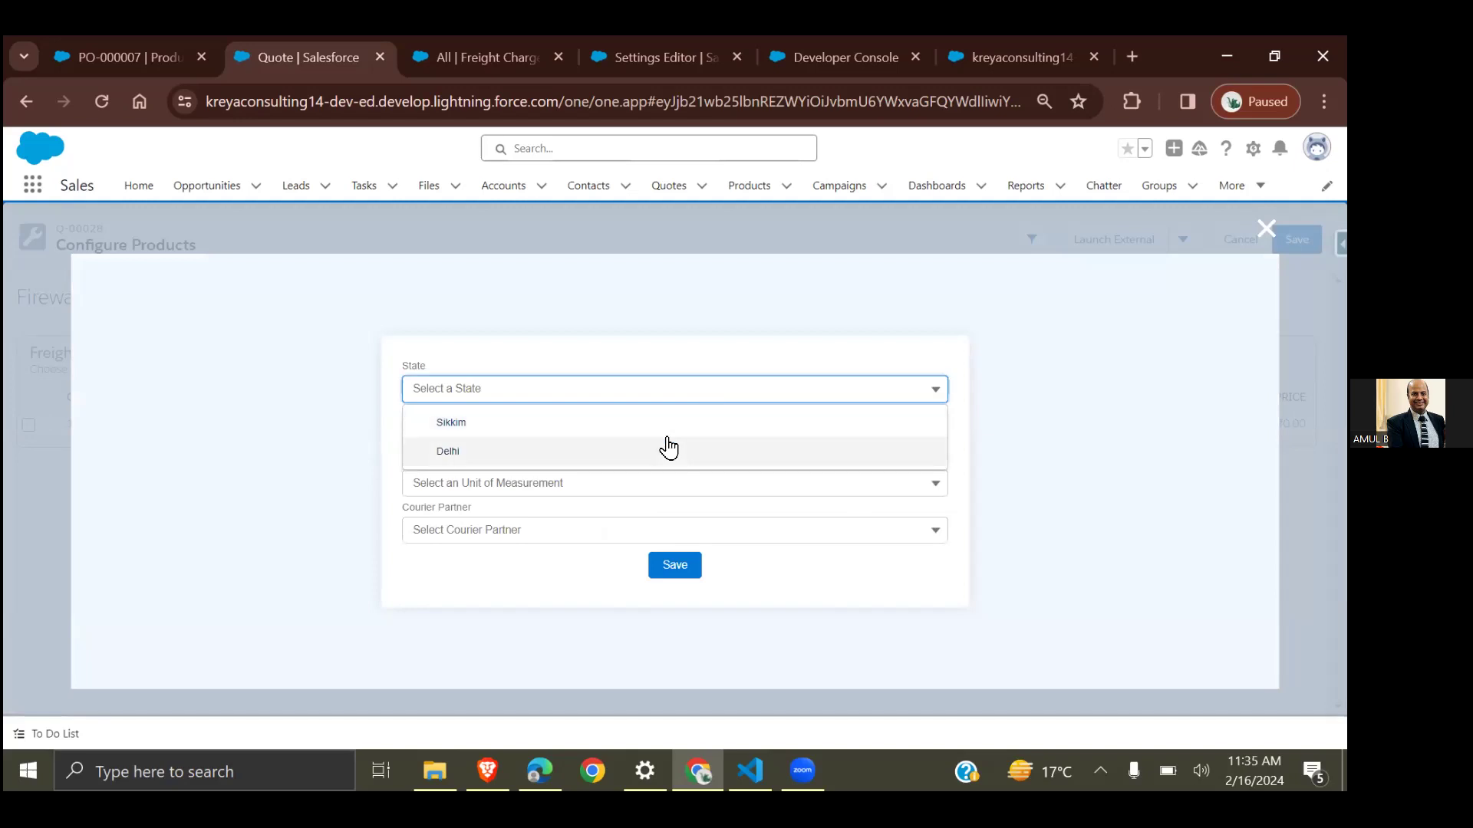
click(658, 429)
click(596, 439)
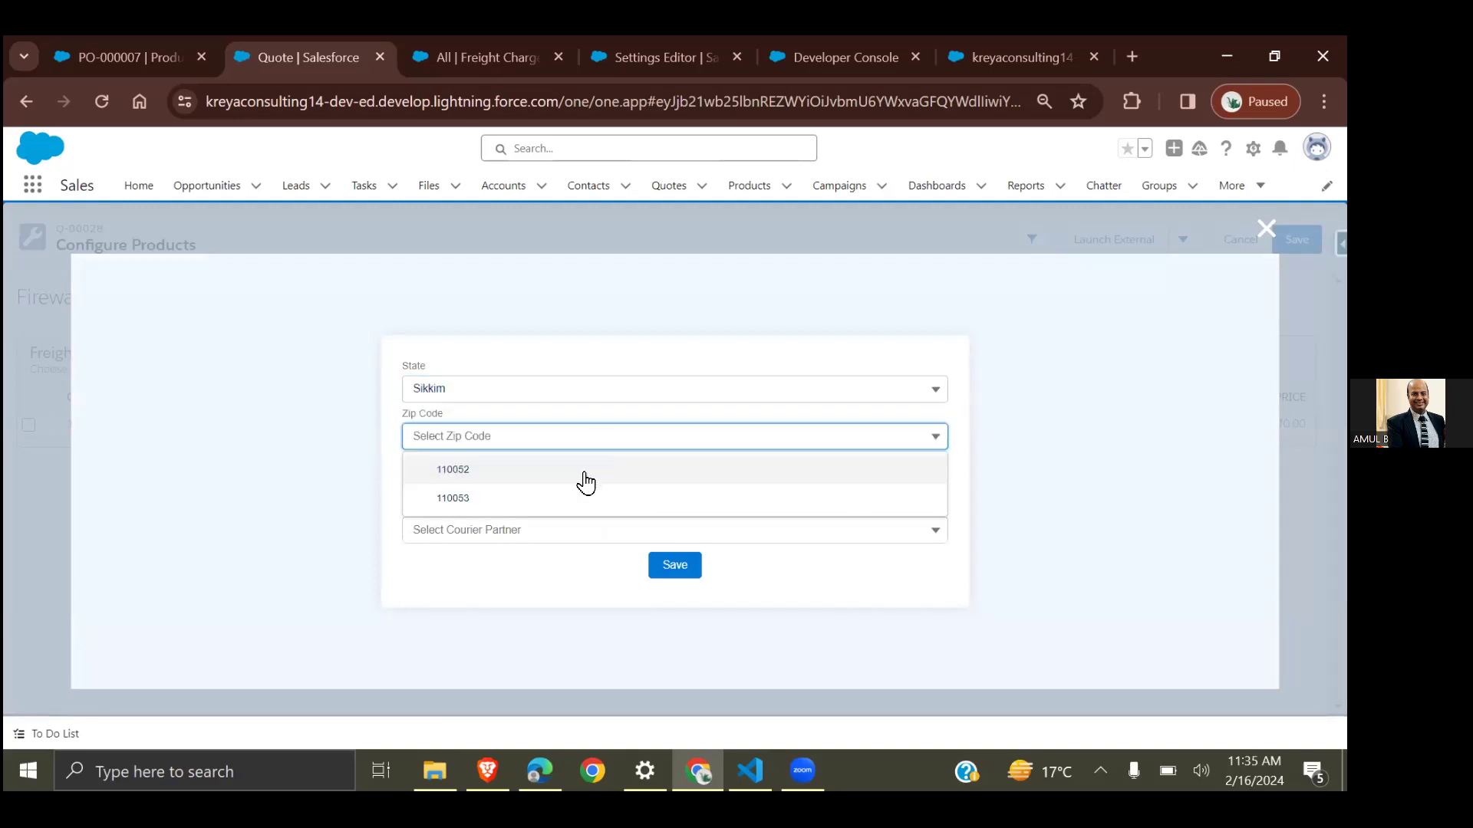
click(584, 479)
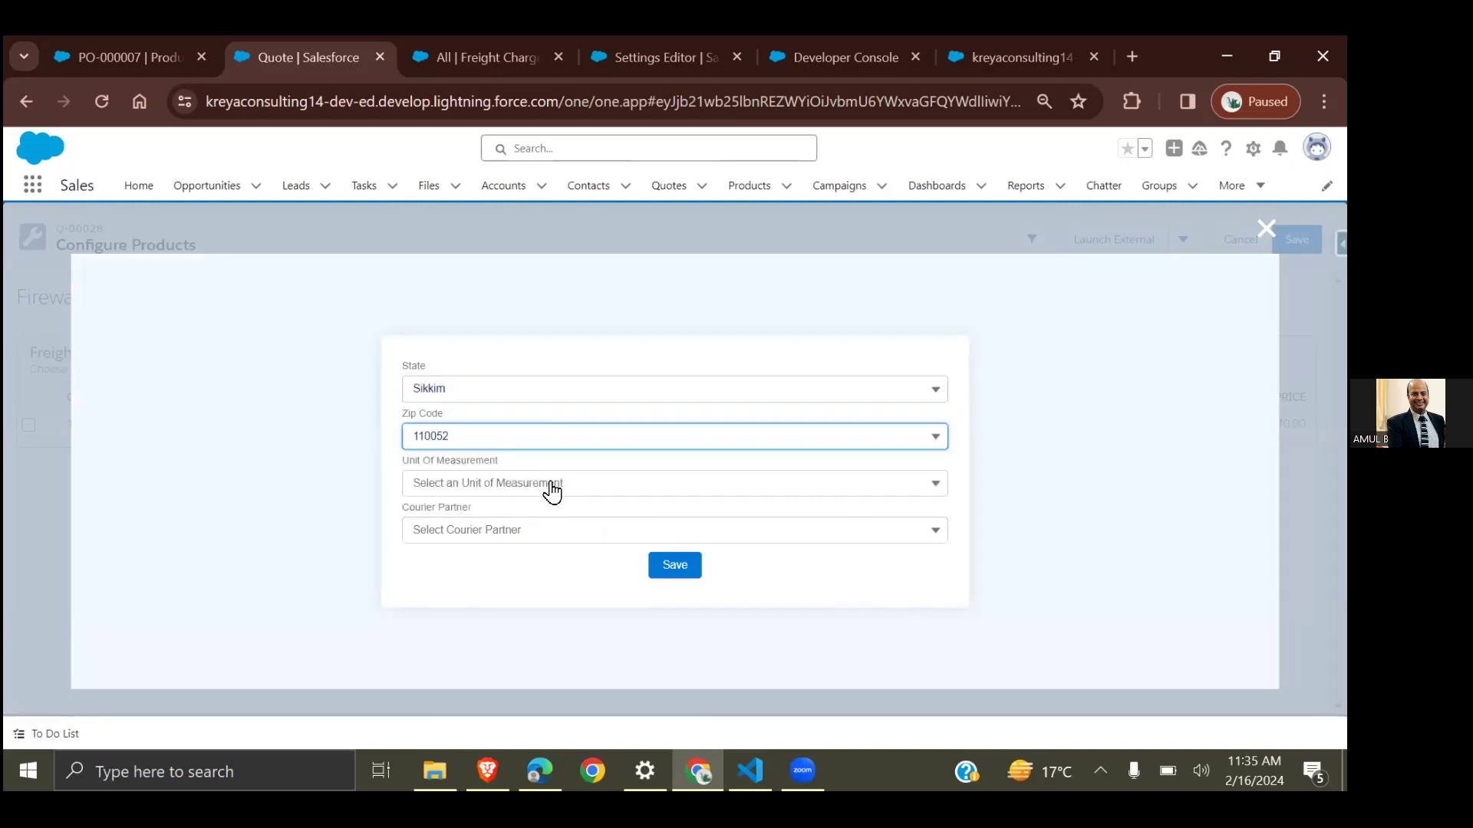
click(549, 485)
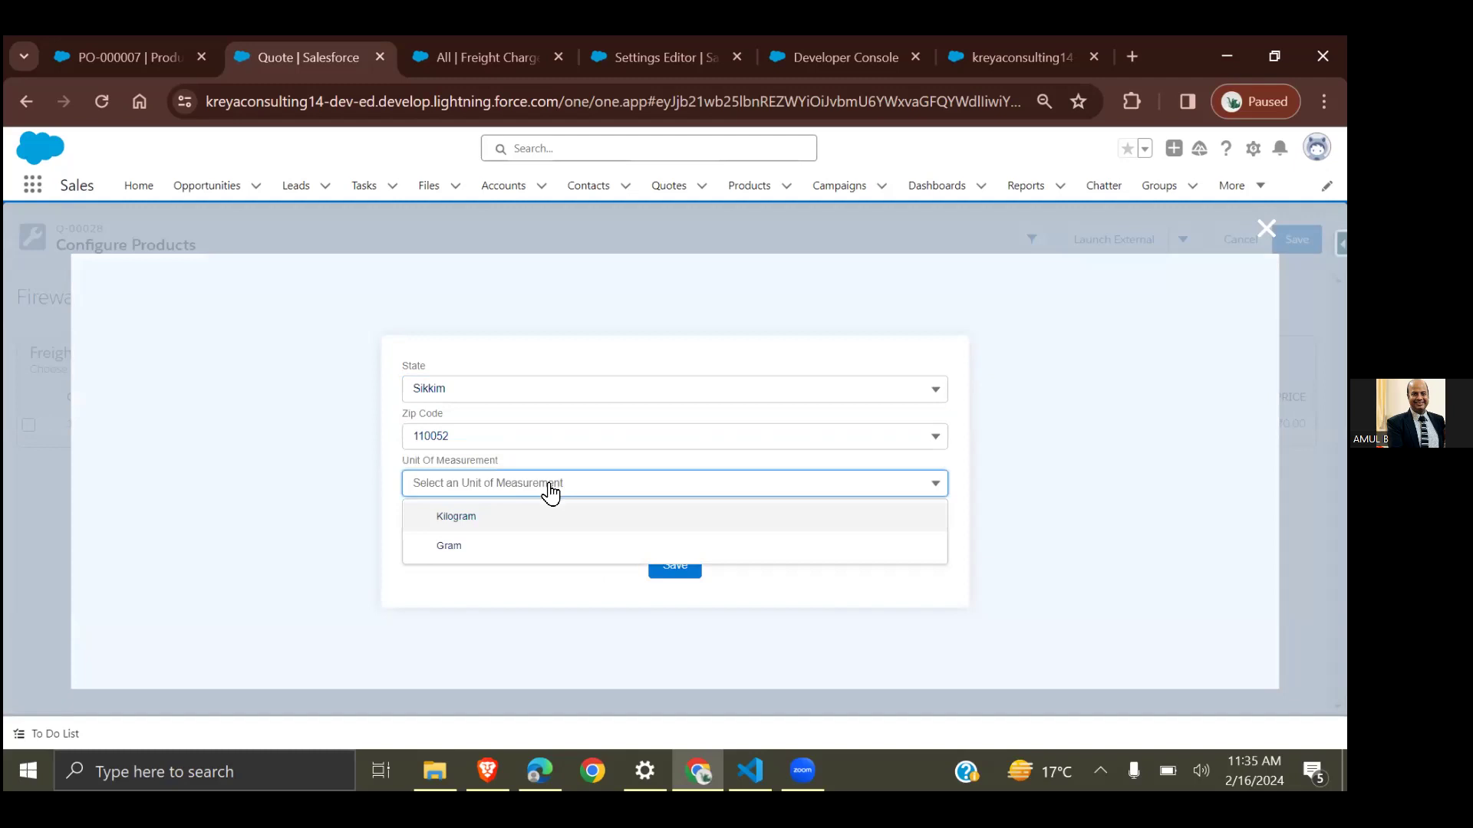
click(526, 519)
click(483, 531)
click(473, 568)
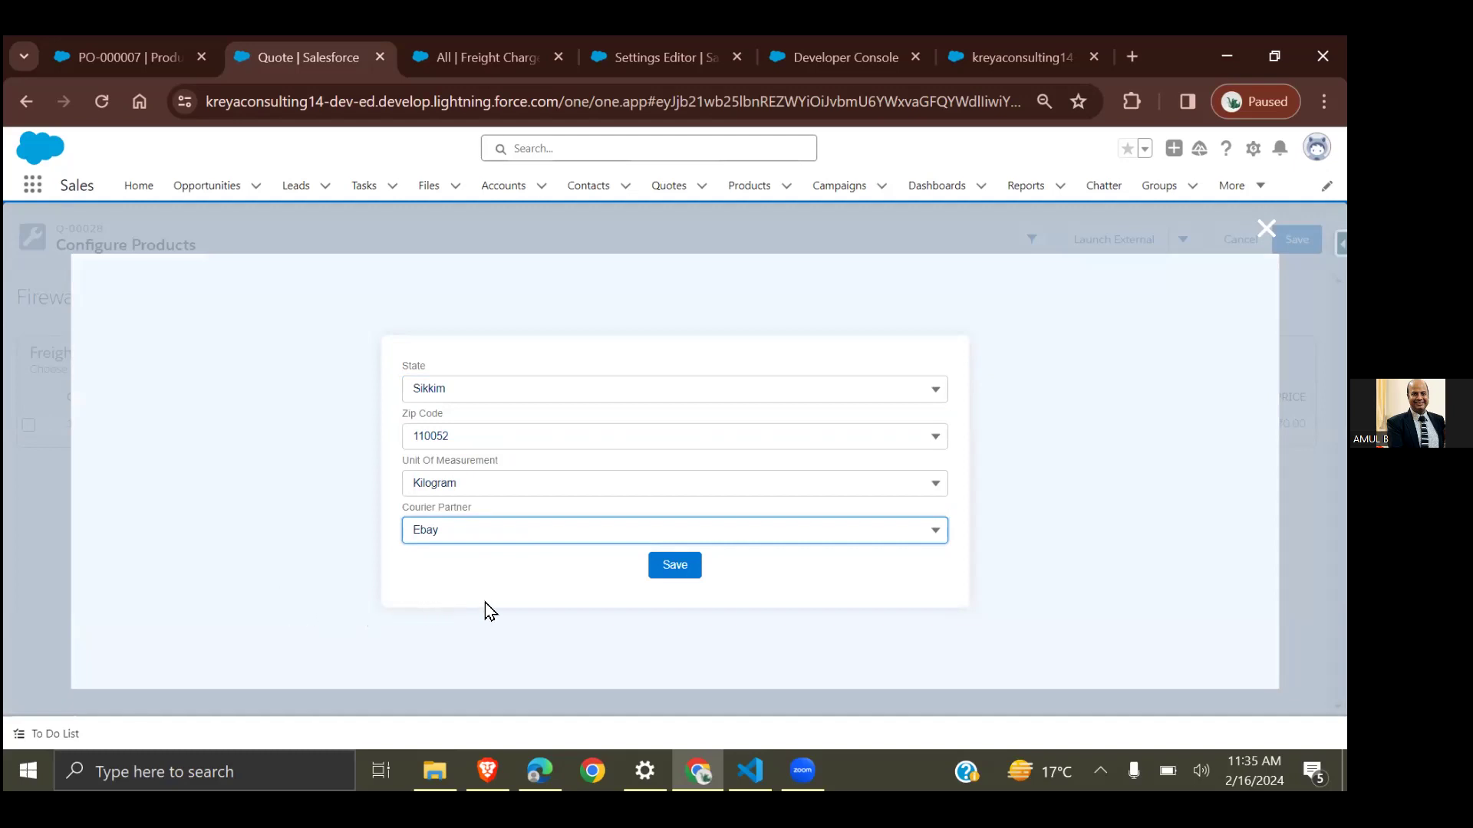
click(675, 571)
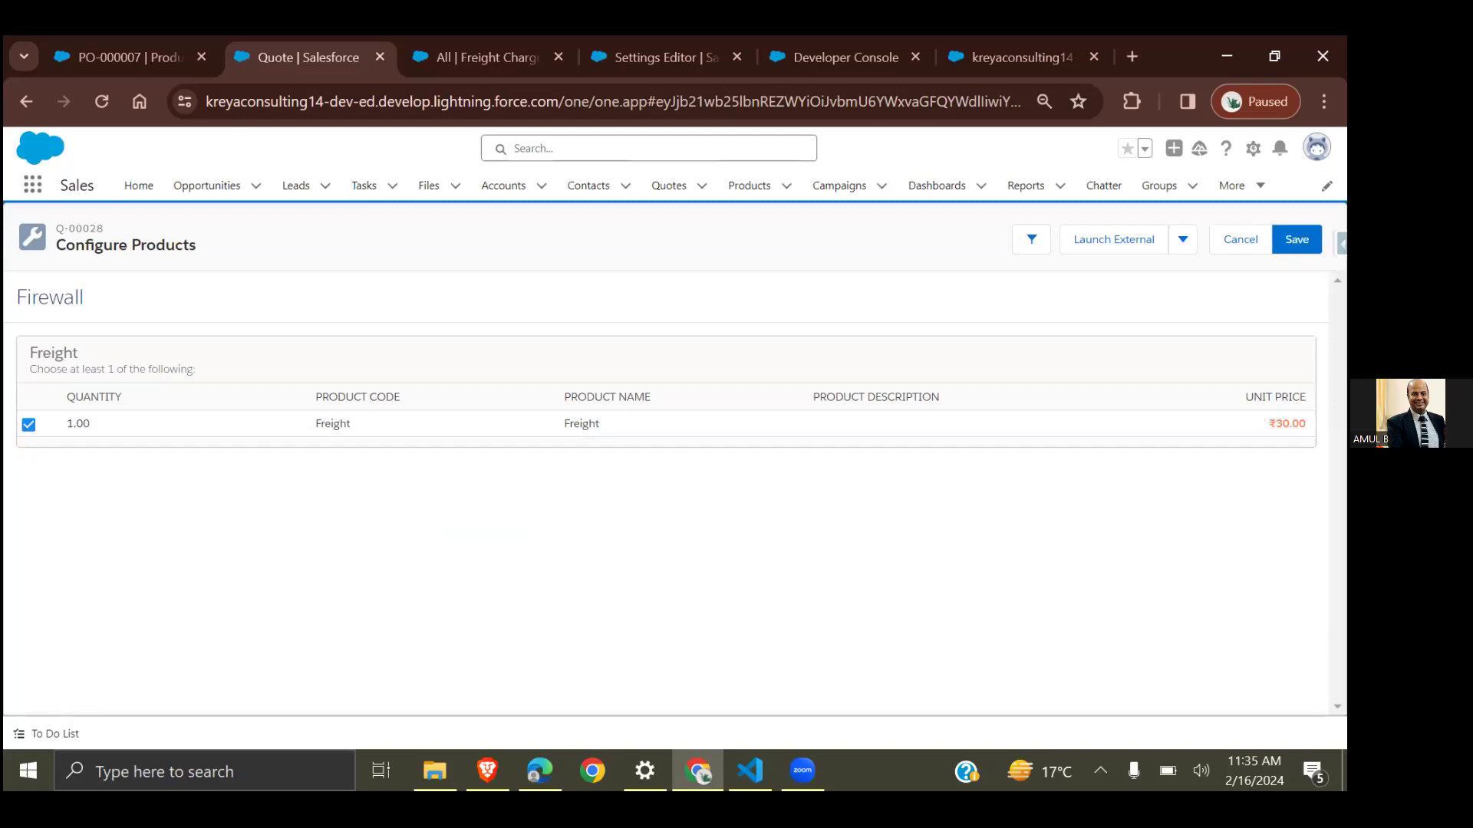
Reopen the external freight configurator from Firewall's ₹30.00 Freight line.
click(1131, 248)
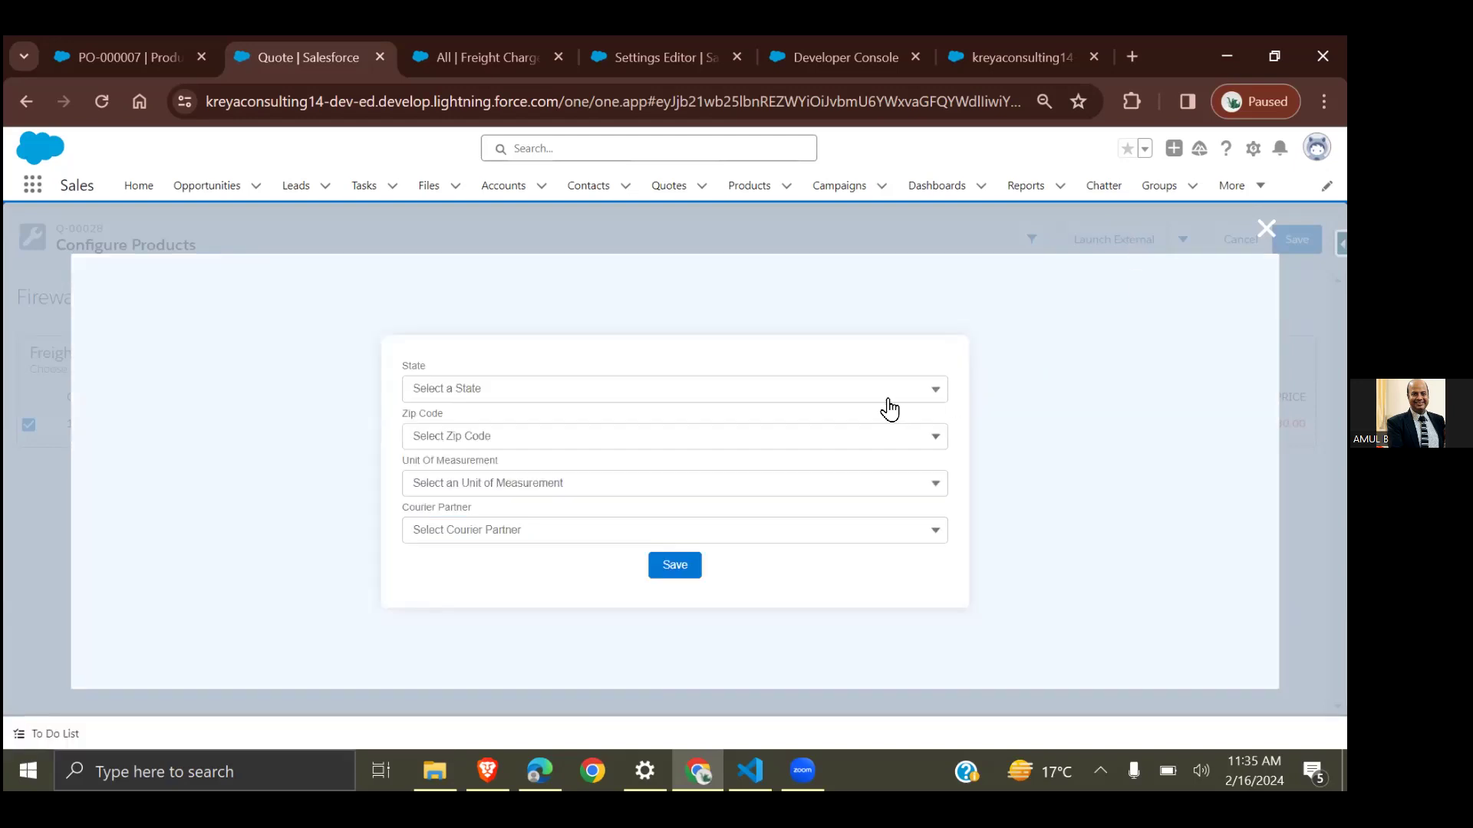
Change freight to Delhi, 110053, Gram and Amazon and save, repricing Freight at ₹10.00.
click(882, 395)
click(561, 454)
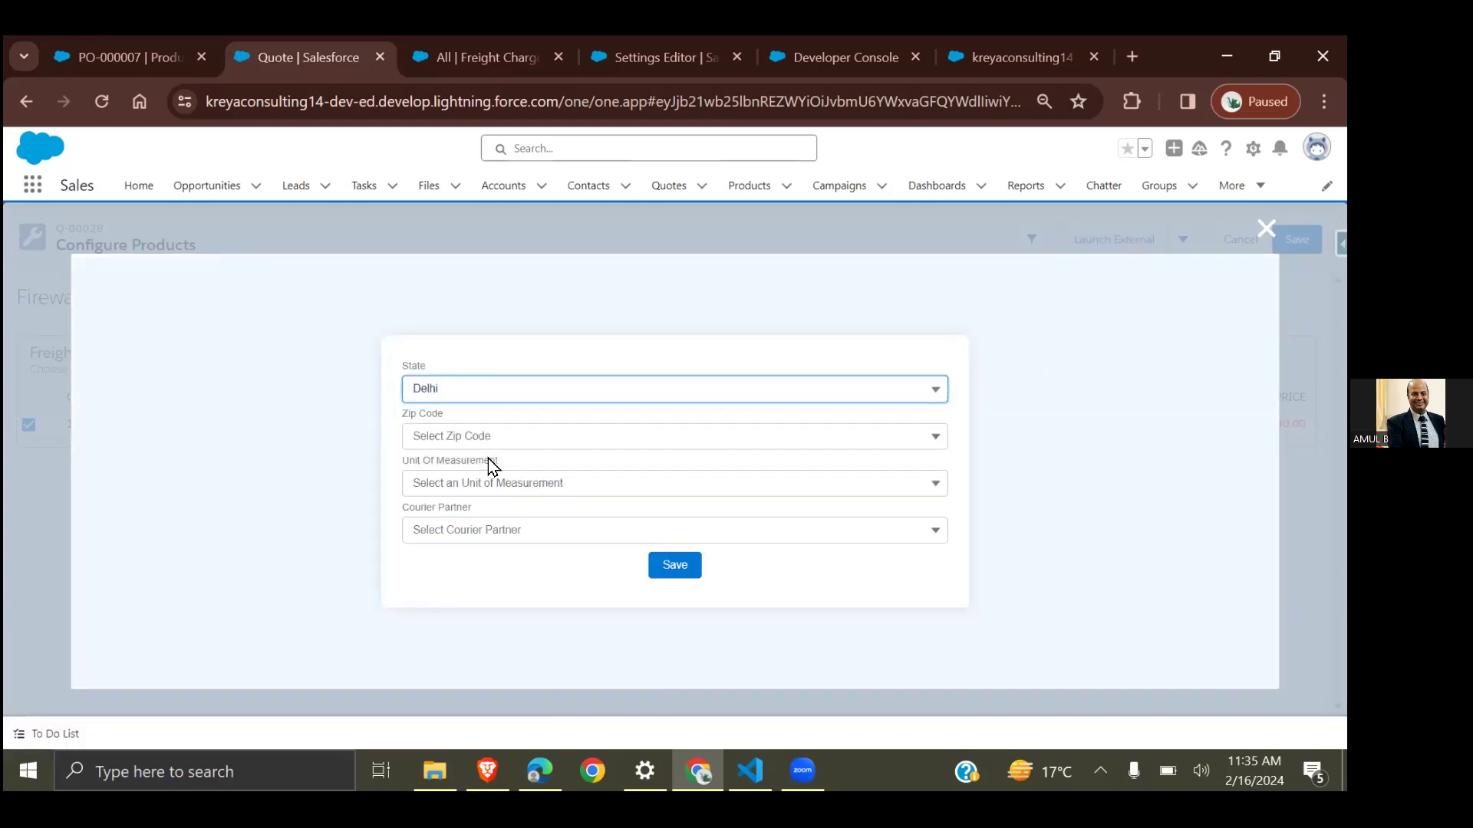
click(488, 438)
click(482, 500)
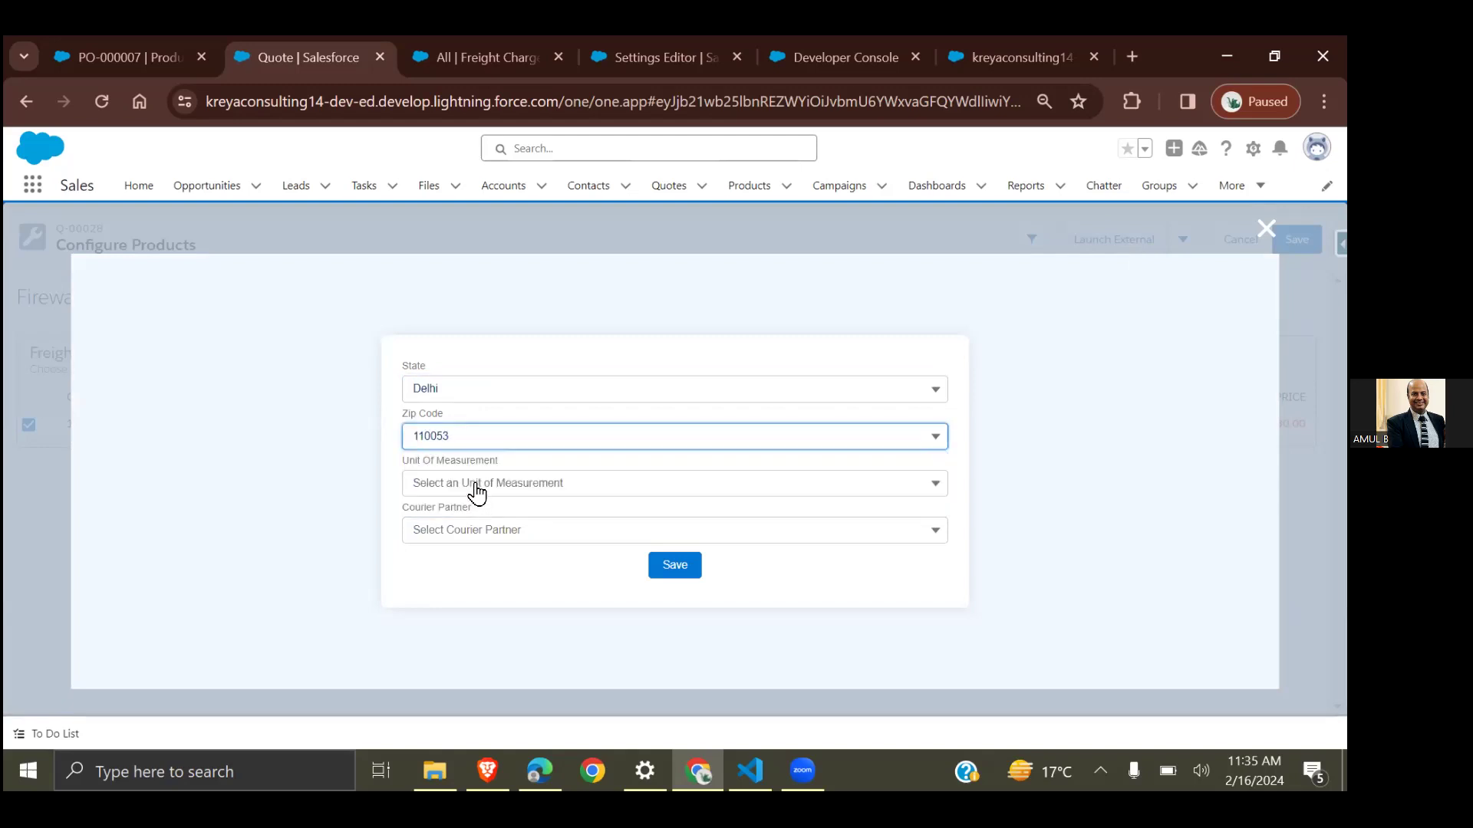
click(477, 488)
click(470, 546)
click(470, 535)
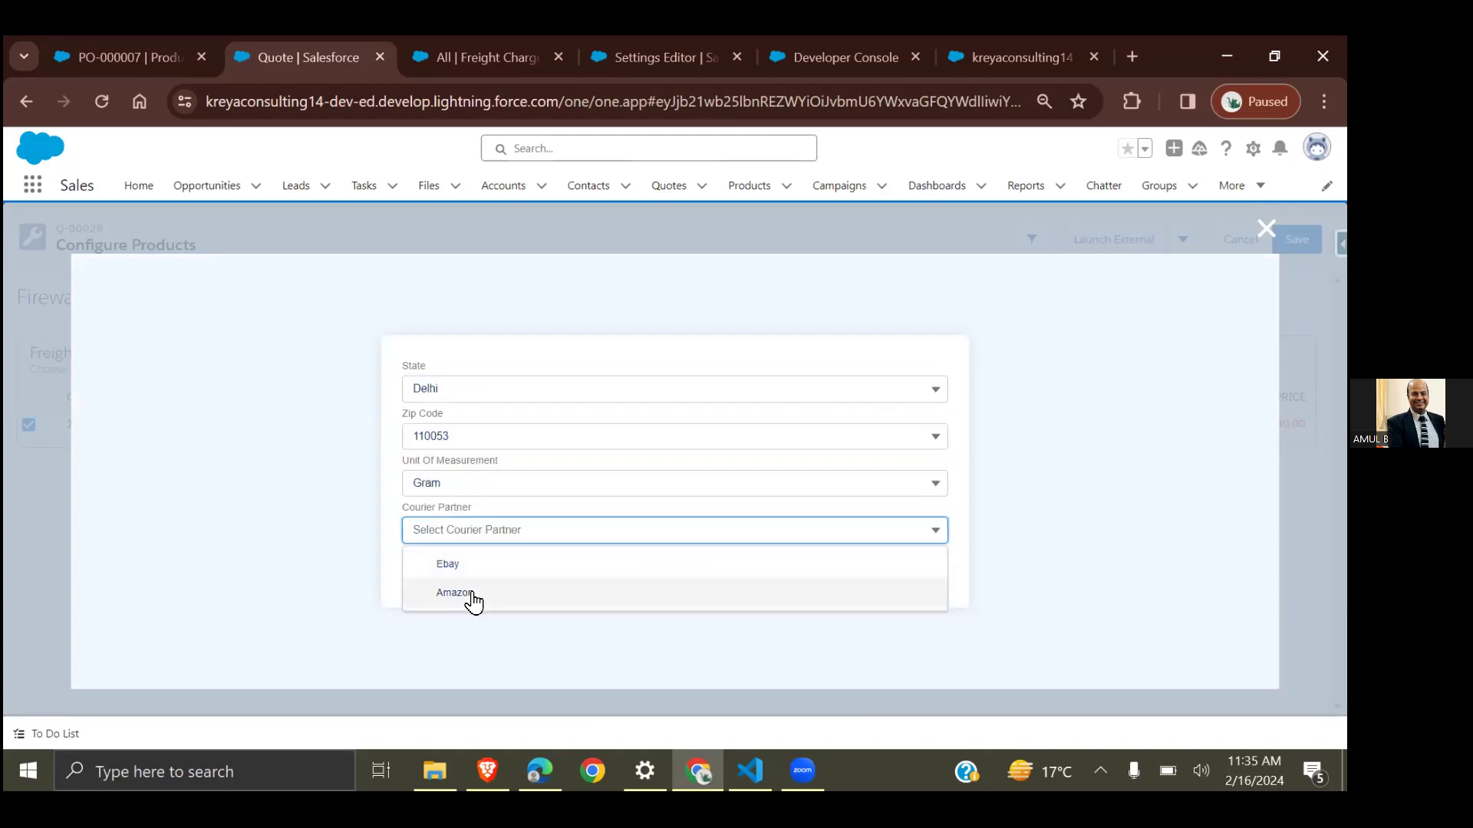
click(473, 595)
click(675, 567)
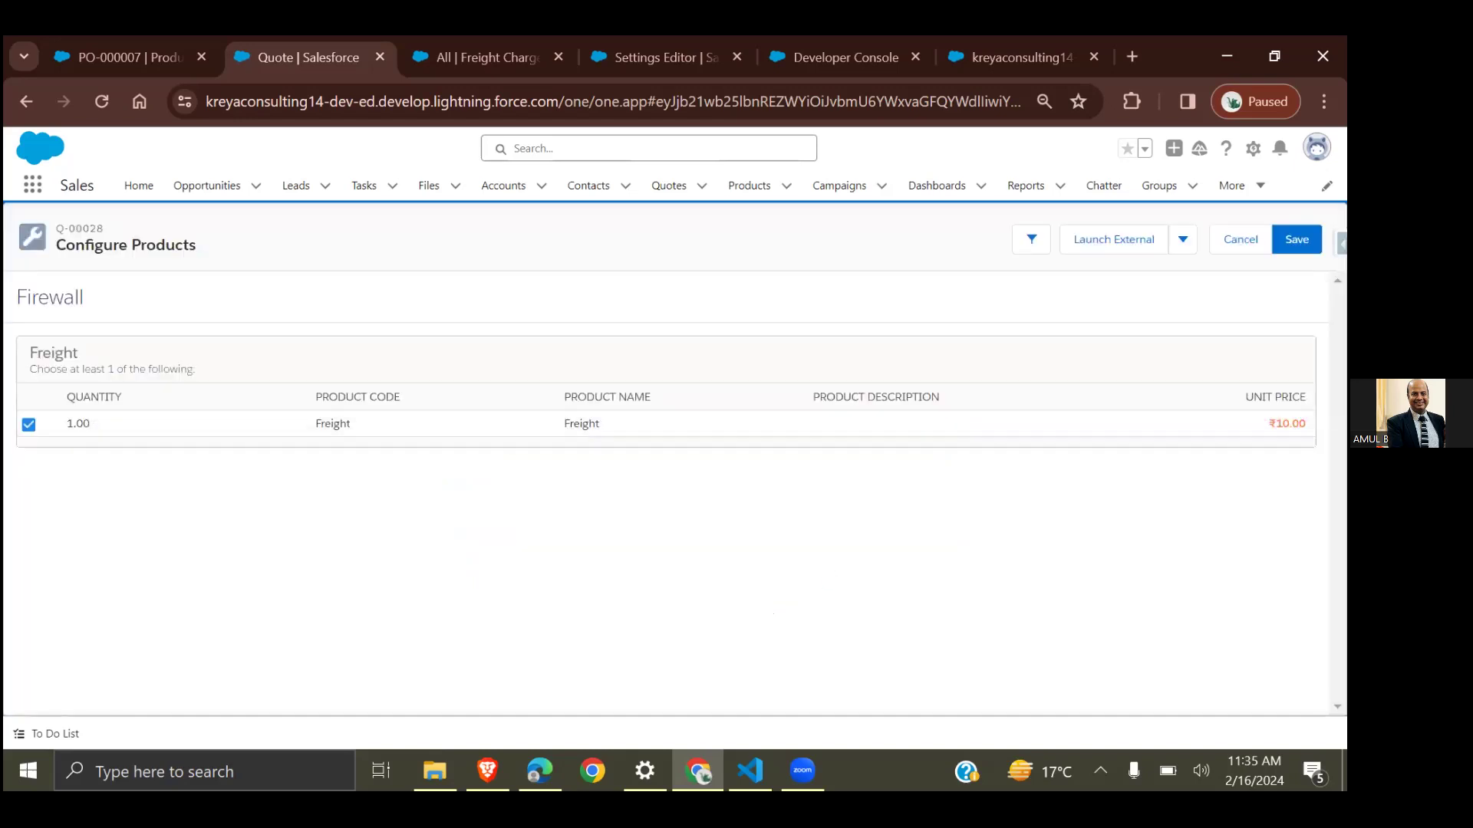
Save the Firewall bundle to Q-00028 and review its Firewall and Freight quote lines.
click(1296, 240)
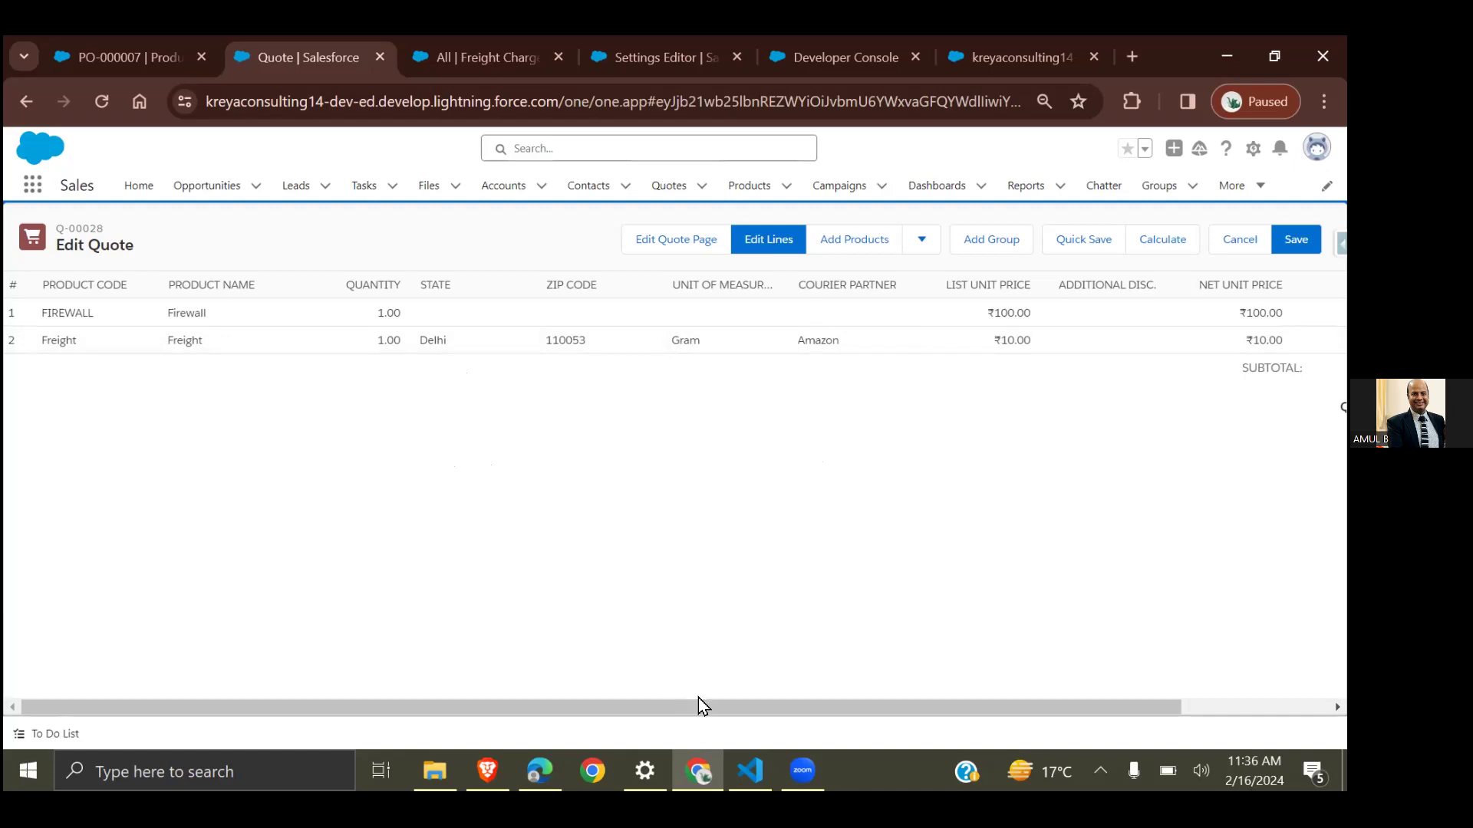
drag(704, 707, 944, 658)
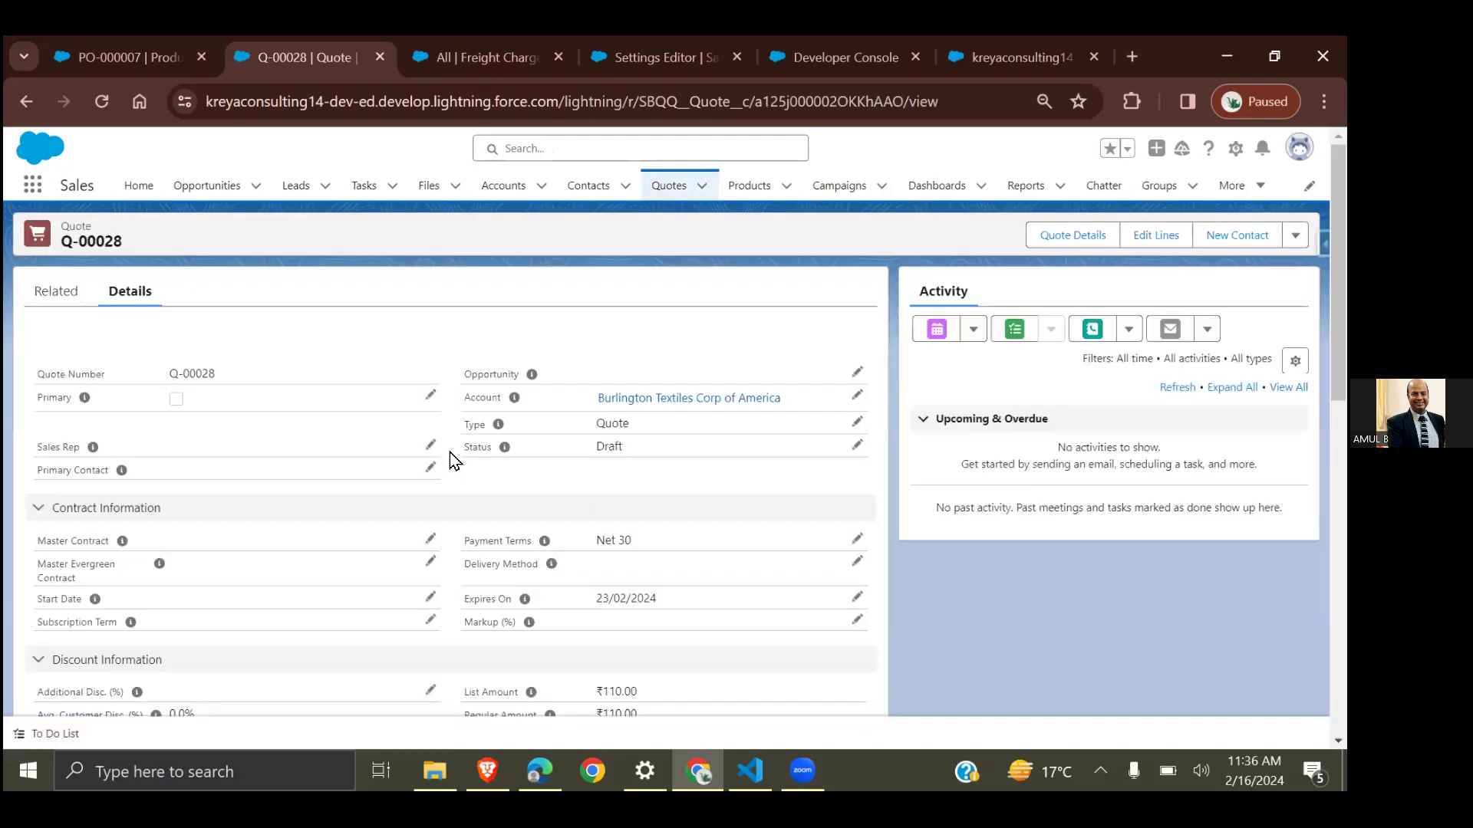
Bring up the CPQExternalConfigurator.vfp source in Developer Console and highlight the easyXDM script include on line 6.
click(73, 299)
click(834, 74)
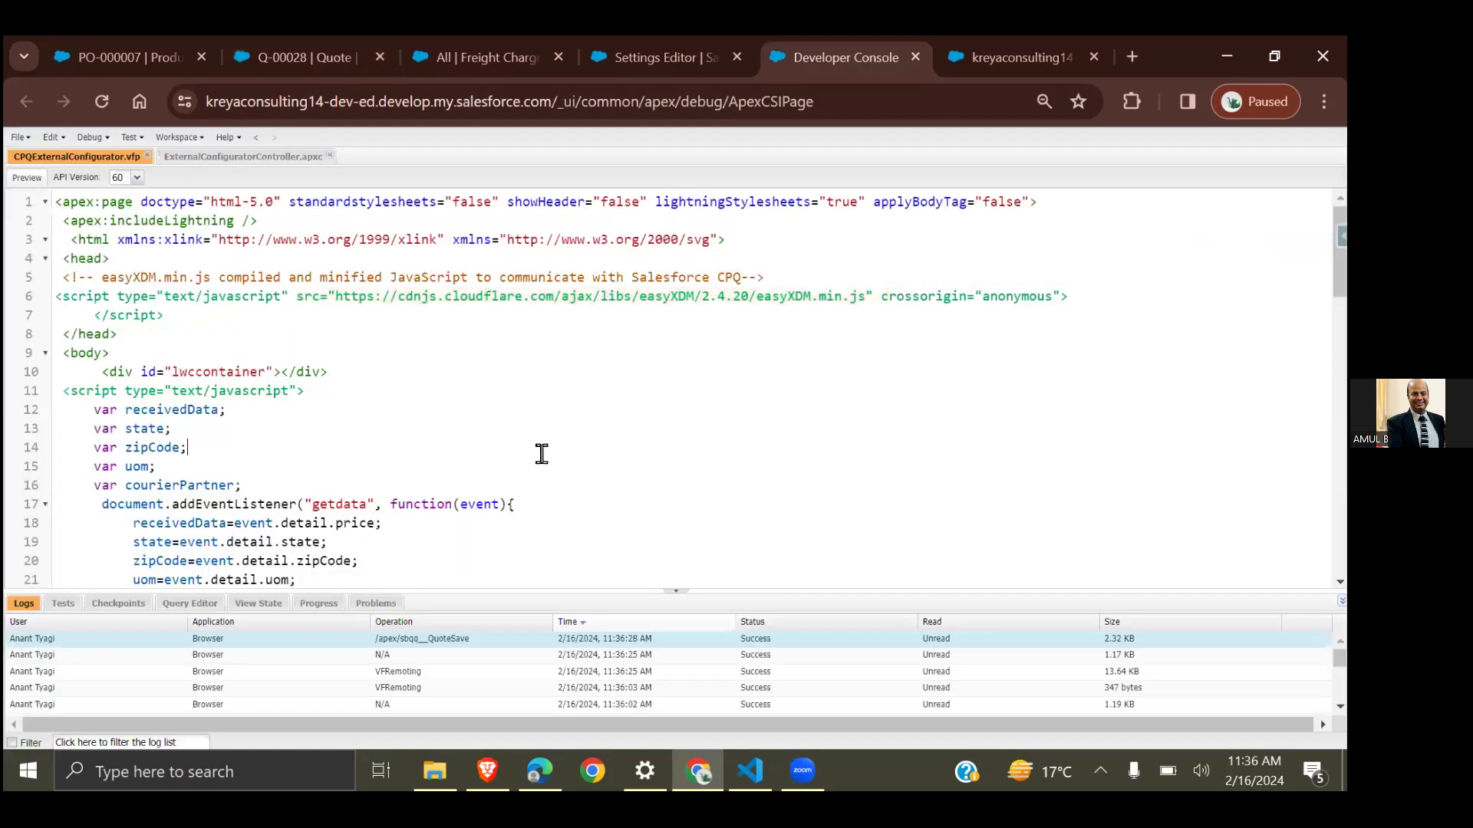
click(540, 453)
drag(1079, 299, 57, 299)
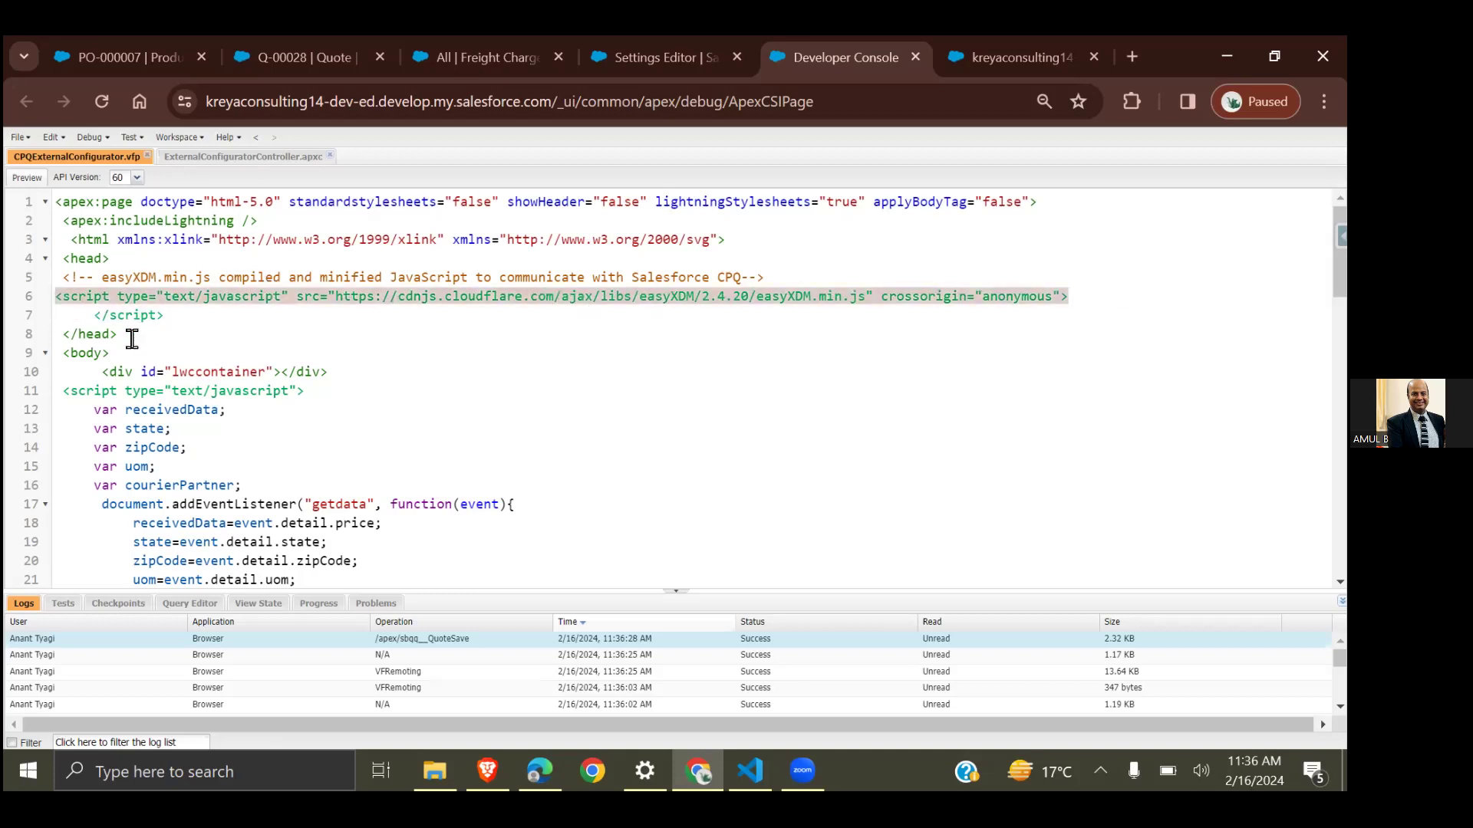
click(473, 354)
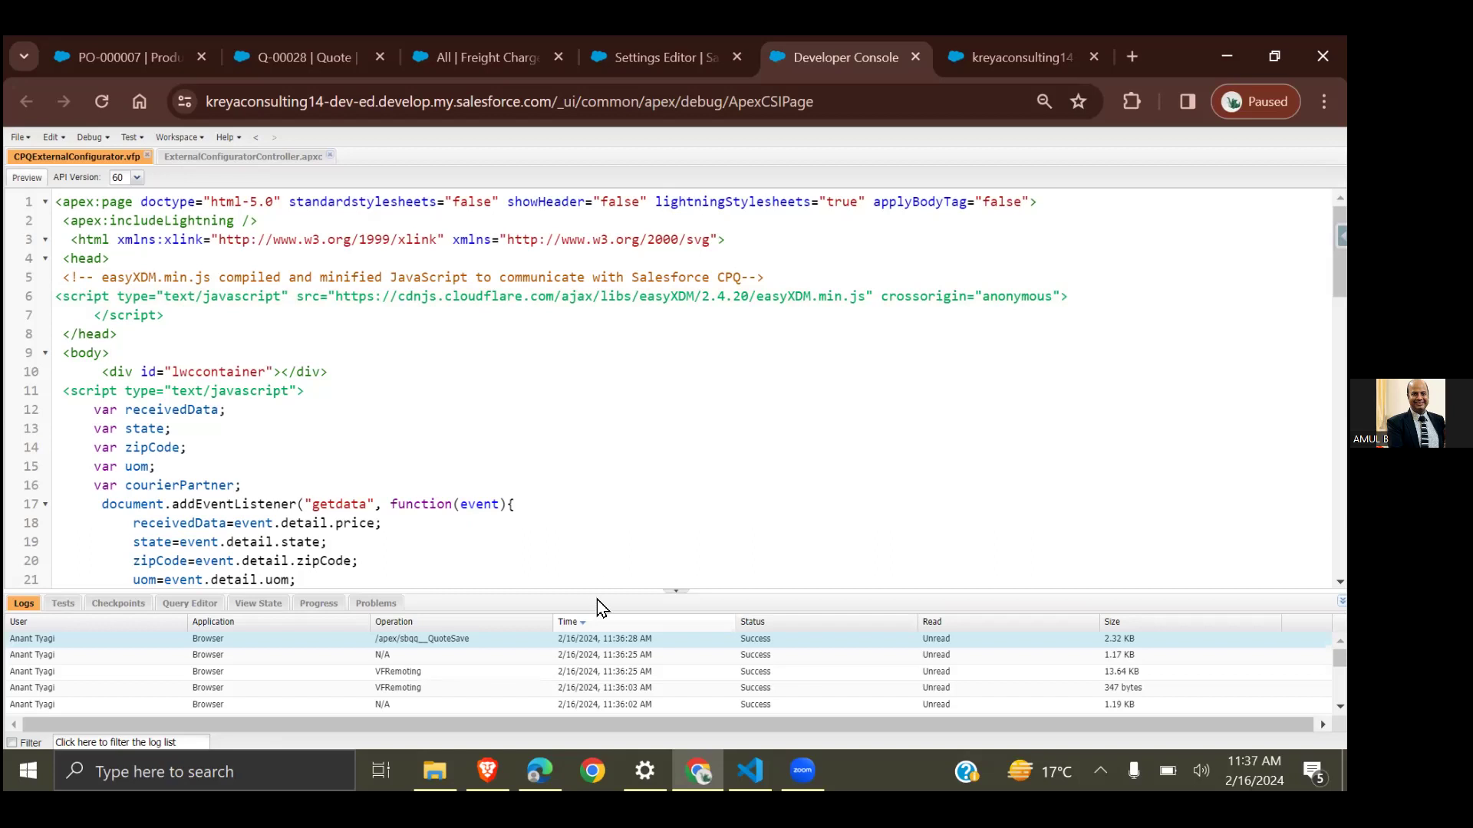
Enlarge the code editor over the Logs panel and scroll to the Freight option Id and easyXDM Rpc setup.
drag(600, 600, 588, 673)
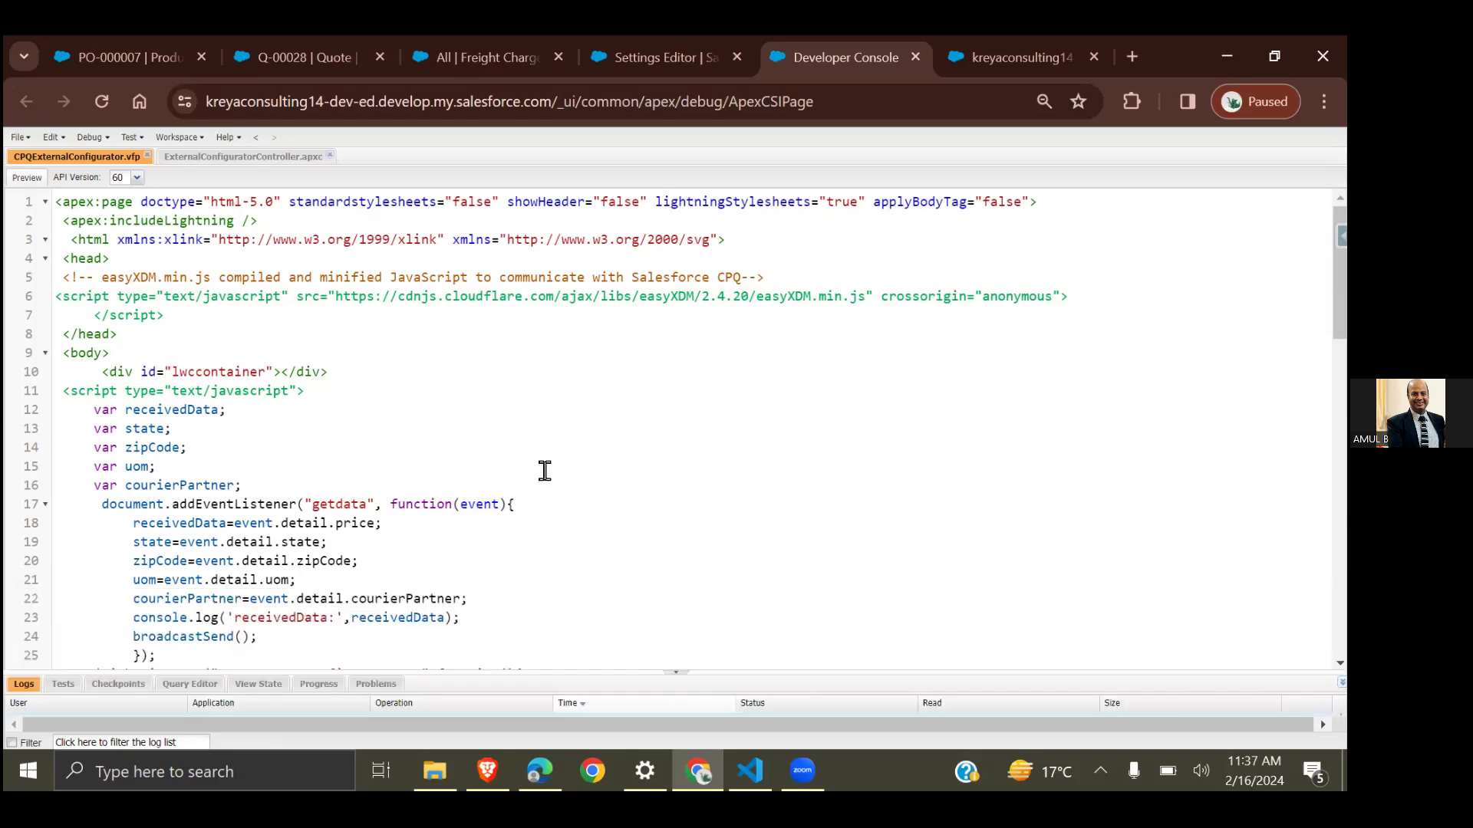
scroll(546, 464, down, 1)
scroll(546, 464, down, 1)
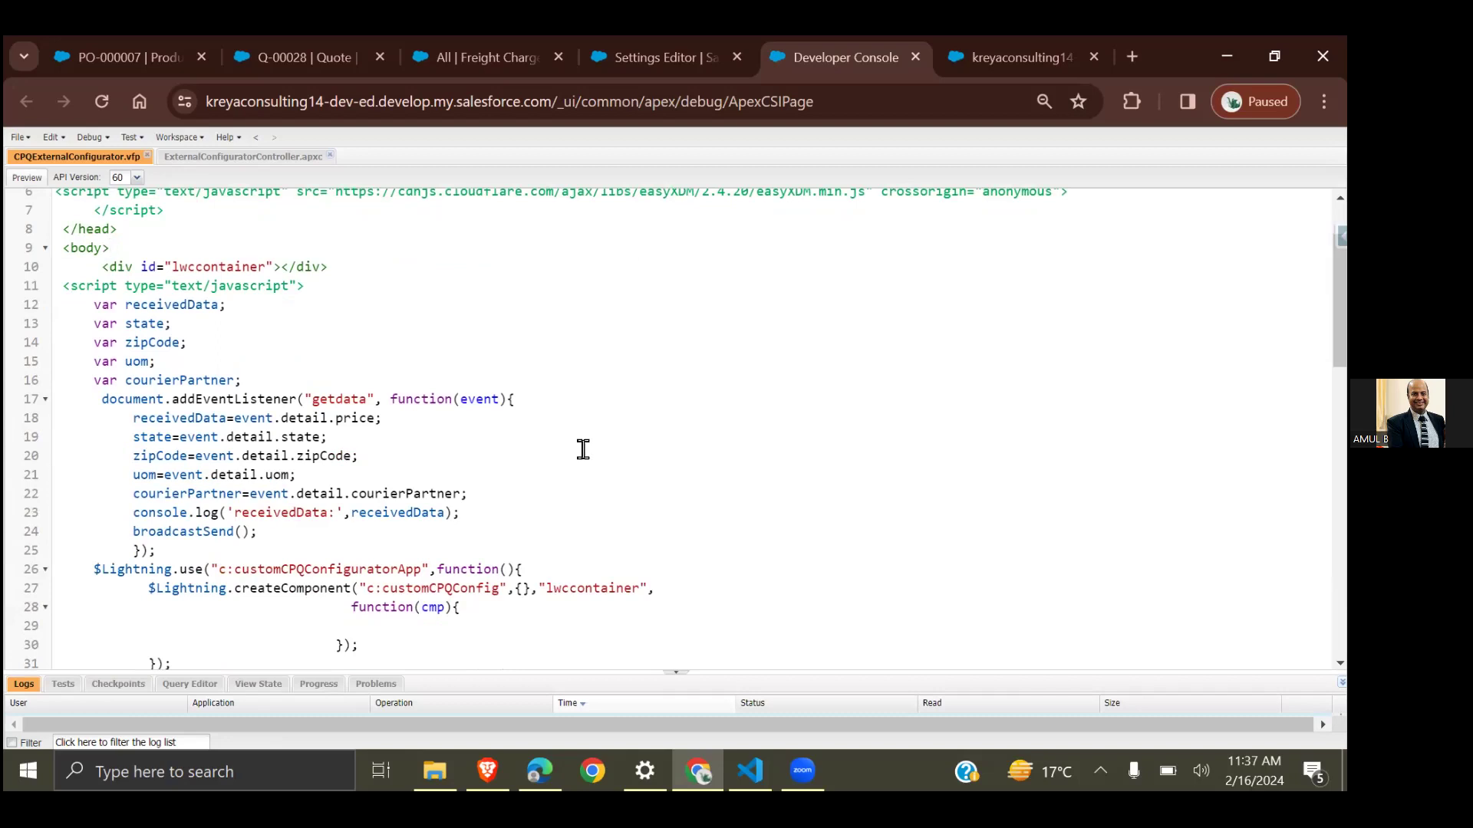
scroll(579, 463, down, 2)
scroll(578, 463, down, 2)
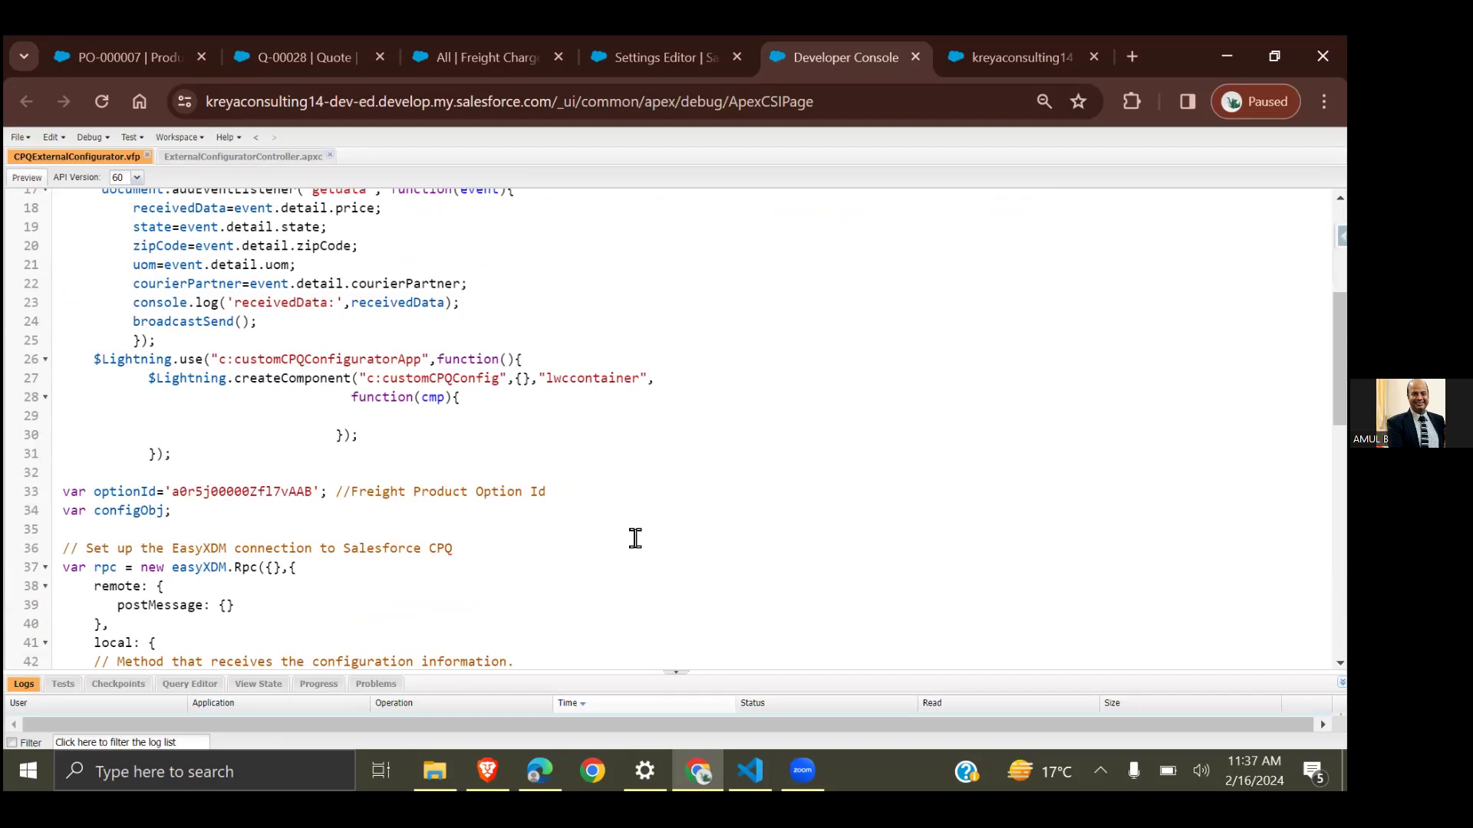
scroll(636, 528, down, 3)
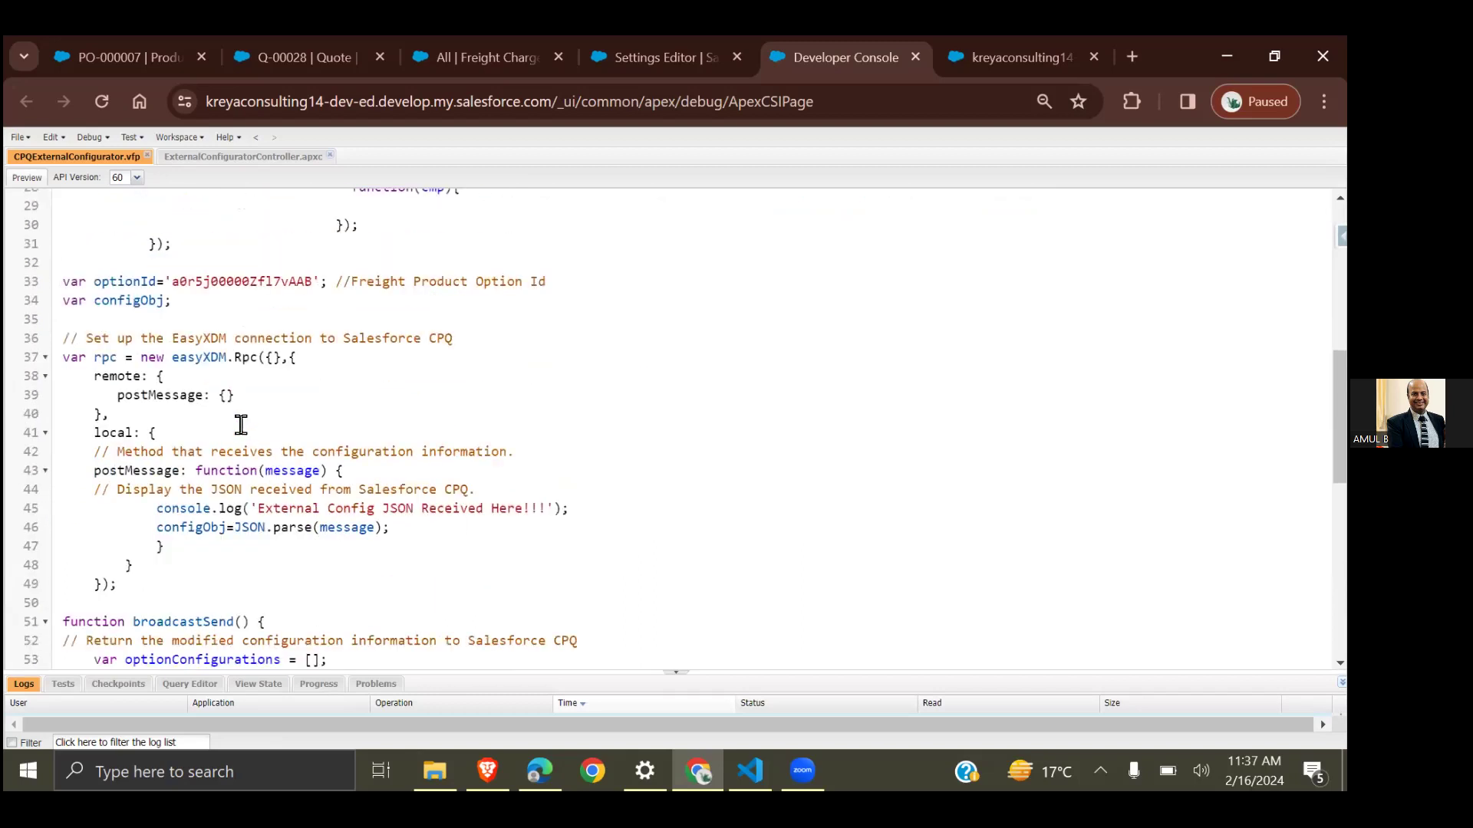
drag(70, 338, 256, 596)
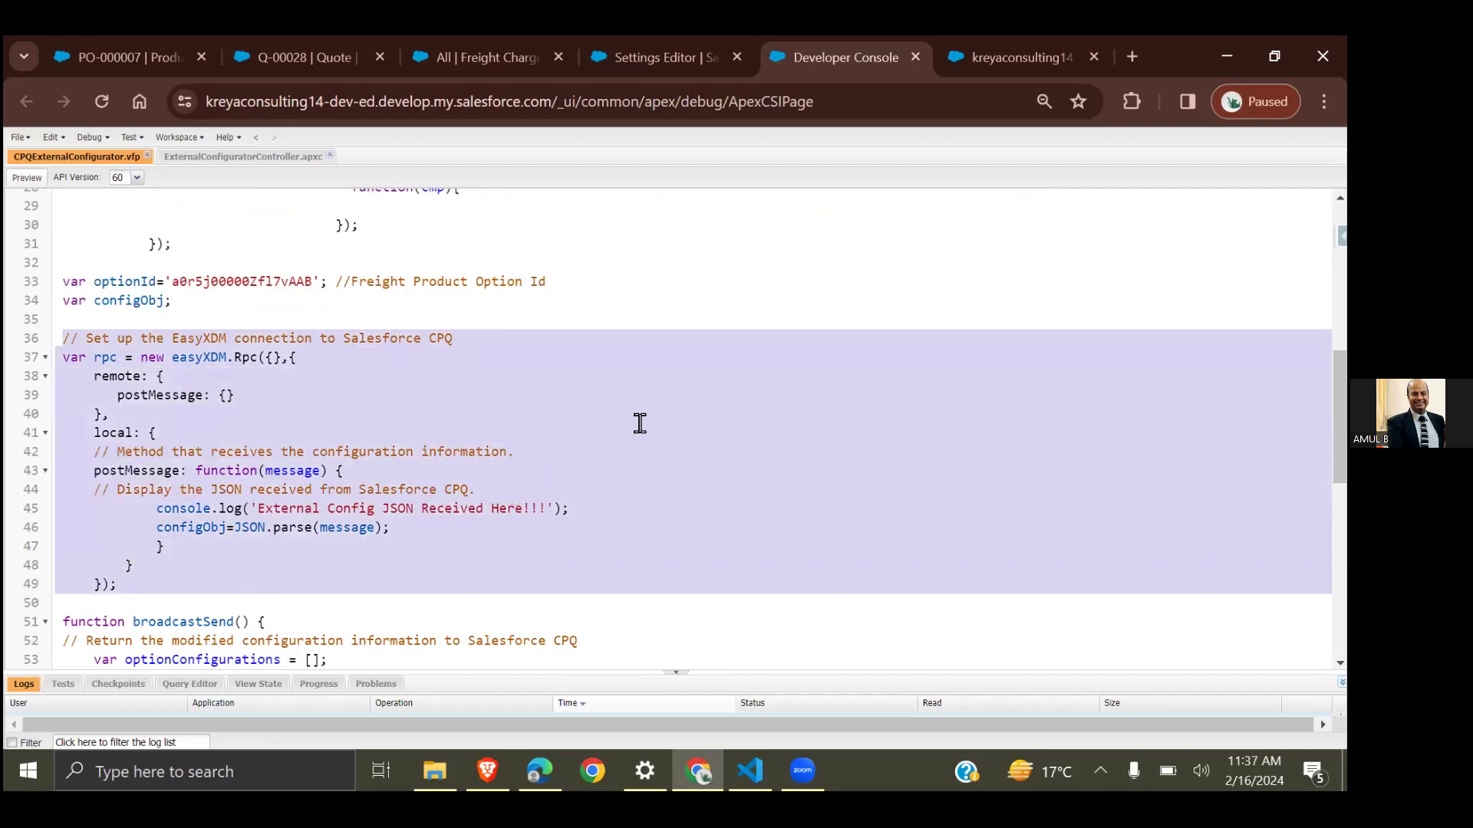
click(665, 427)
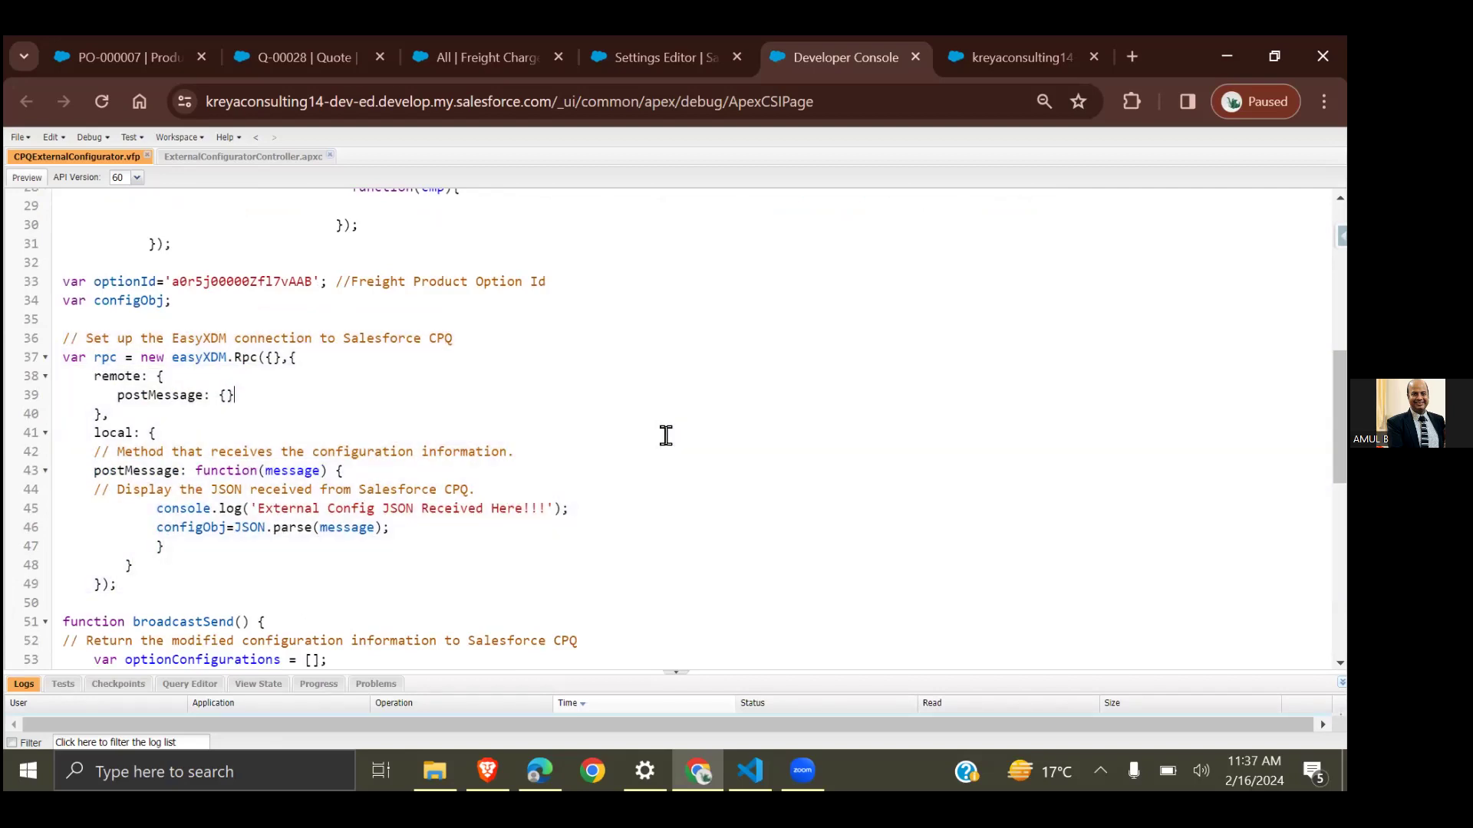
scroll(664, 430, down, 2)
scroll(595, 456, down, 2)
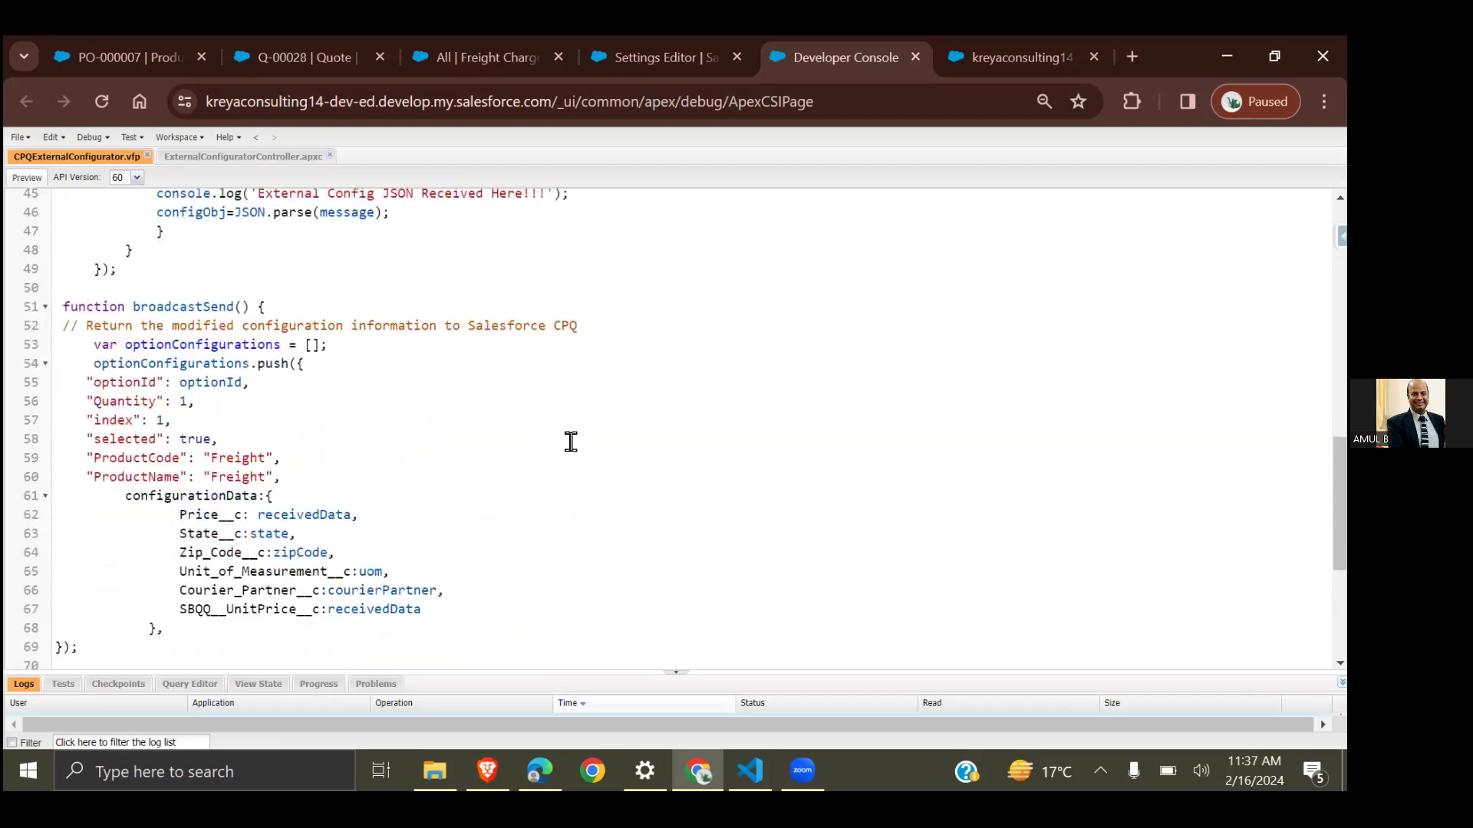
drag(62, 307, 125, 654)
click(678, 437)
scroll(672, 435, down, 2)
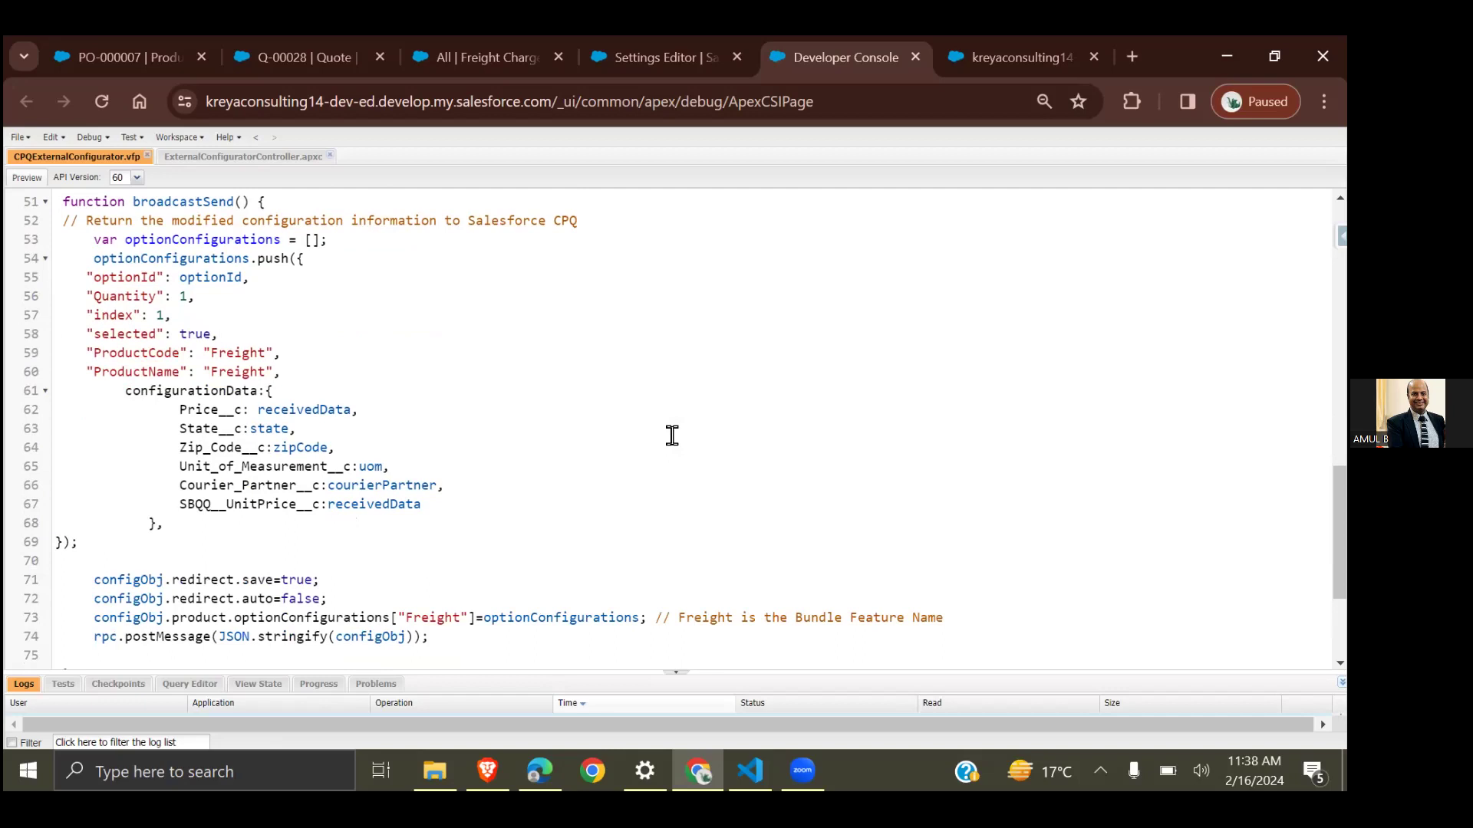
scroll(672, 434, down, 2)
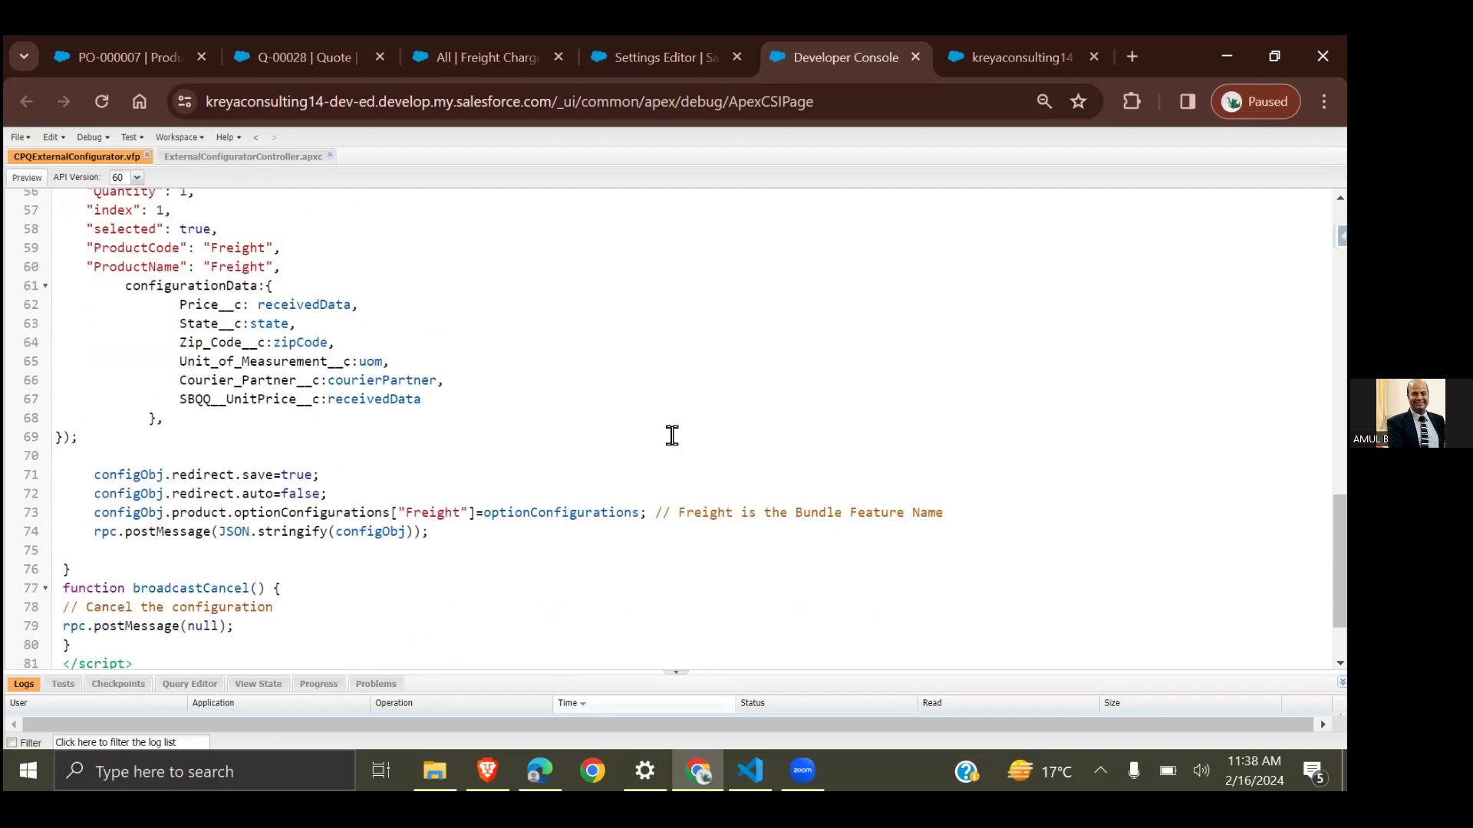
scroll(672, 435, up, 2)
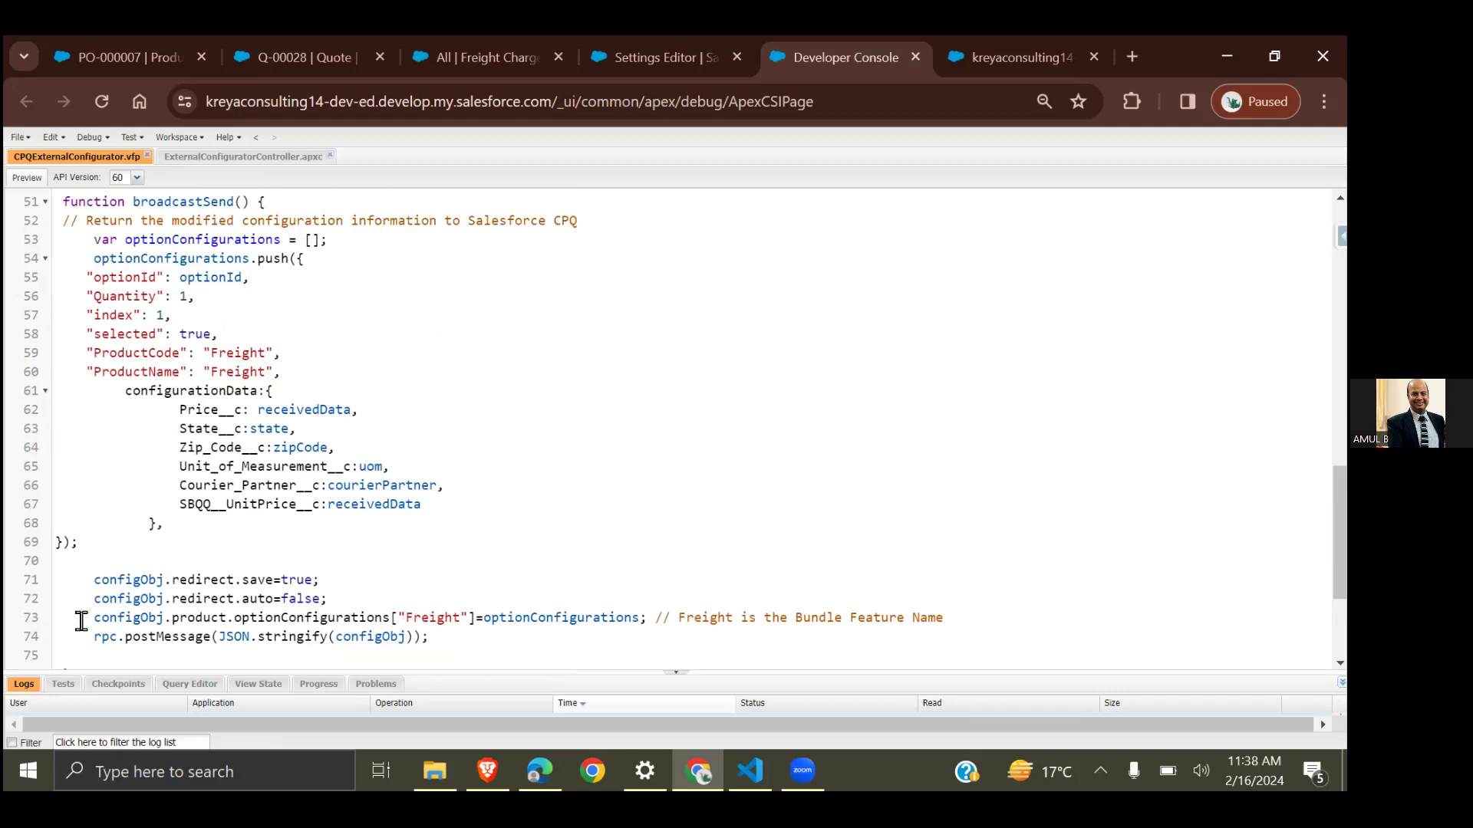
drag(81, 622, 447, 637)
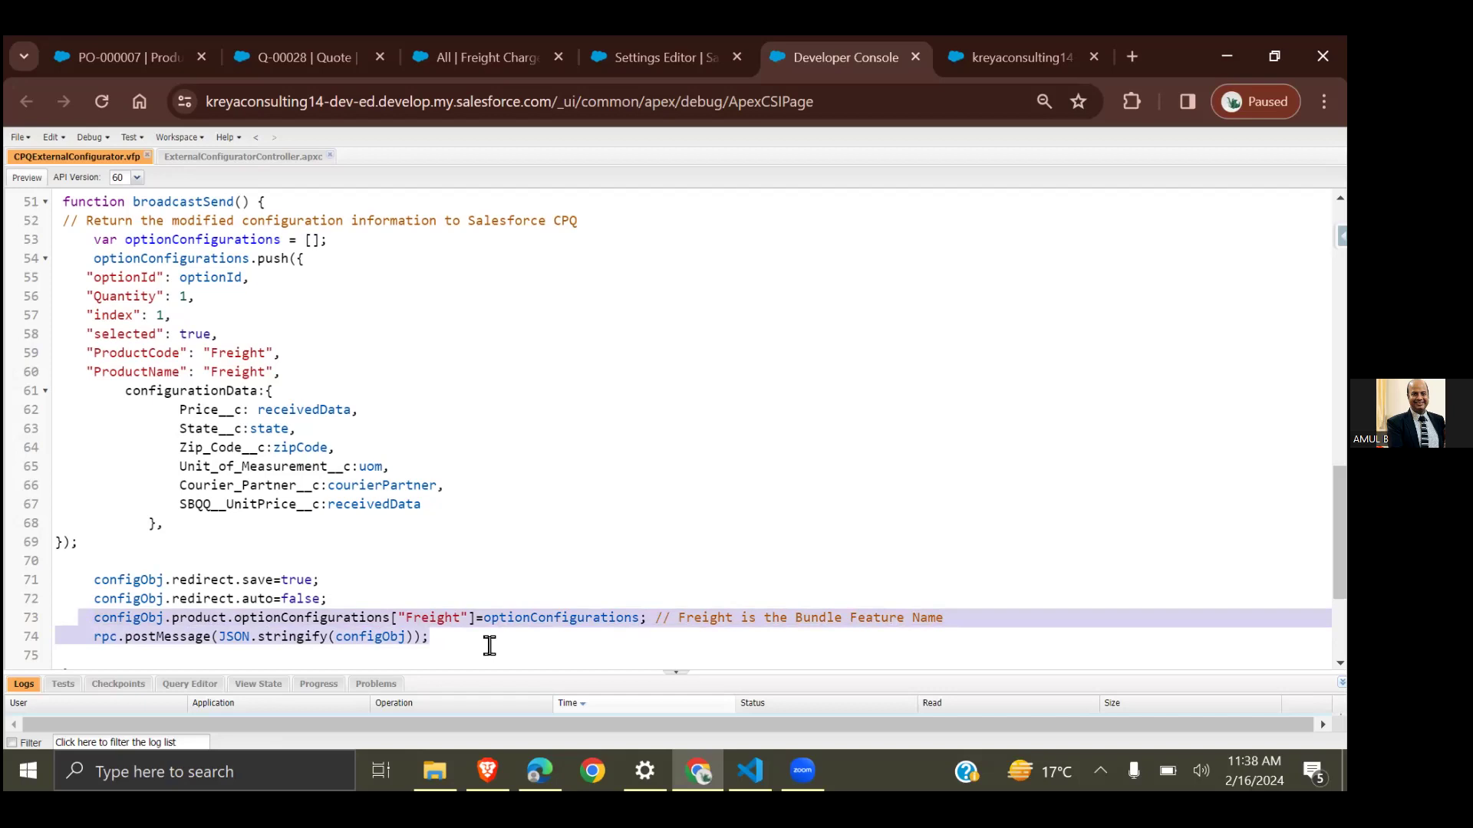
click(522, 646)
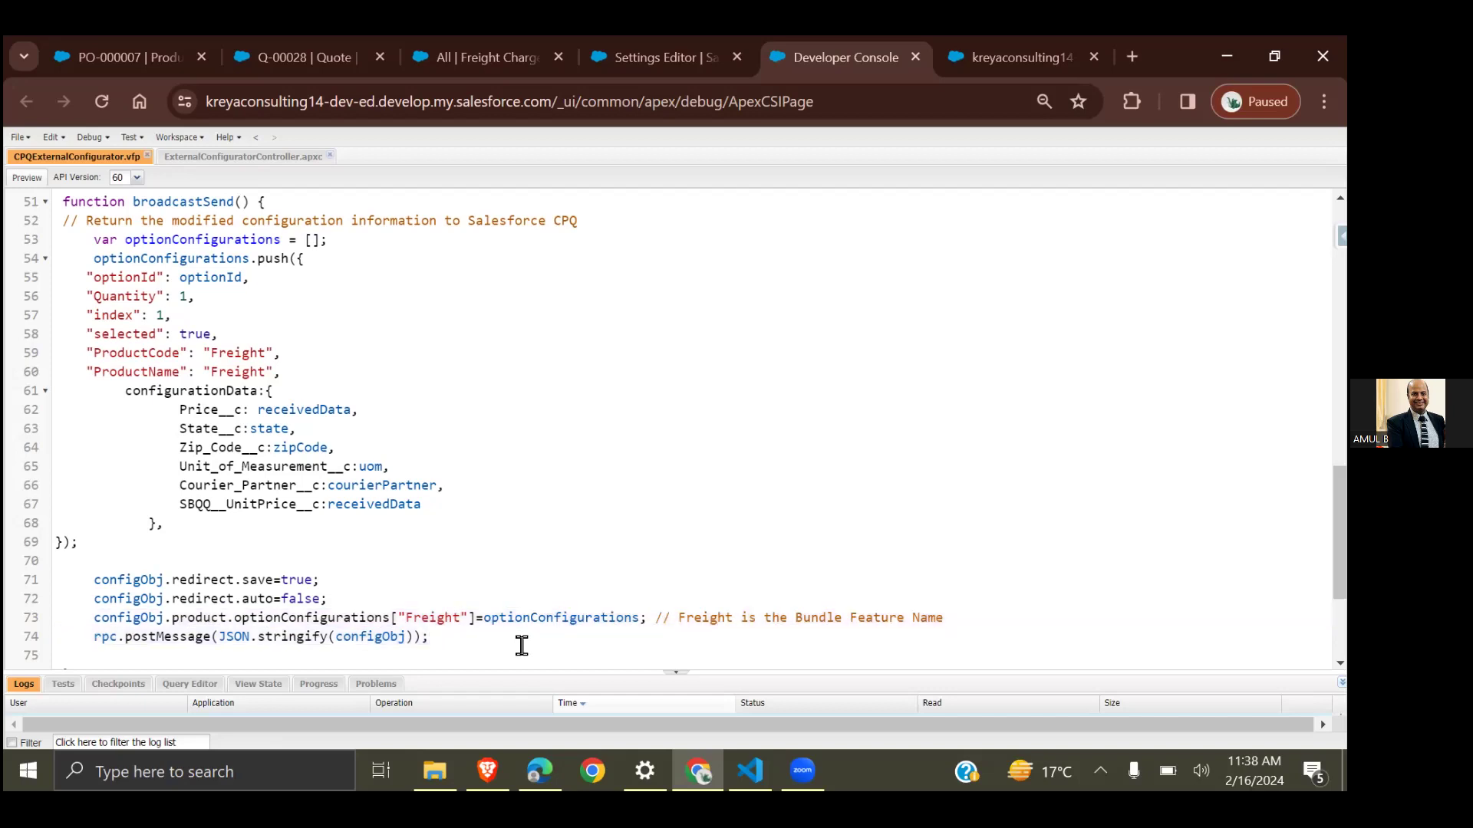